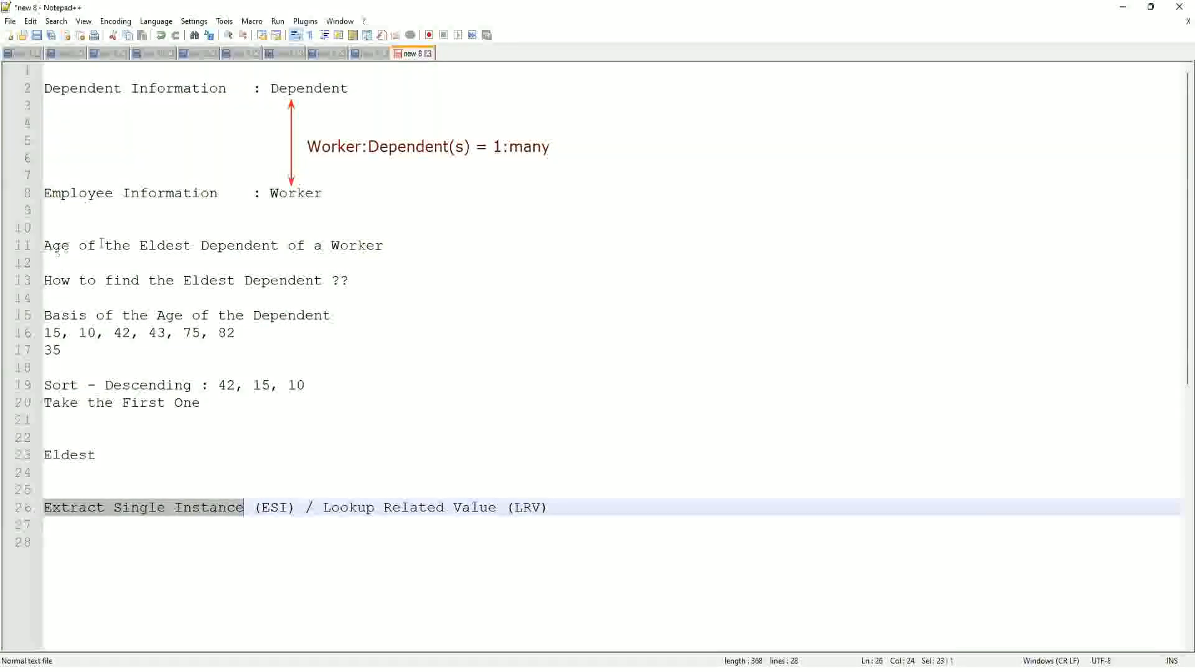
- Switch to Workday and start a proxy session acting as the chosen worker
click(392, 246)
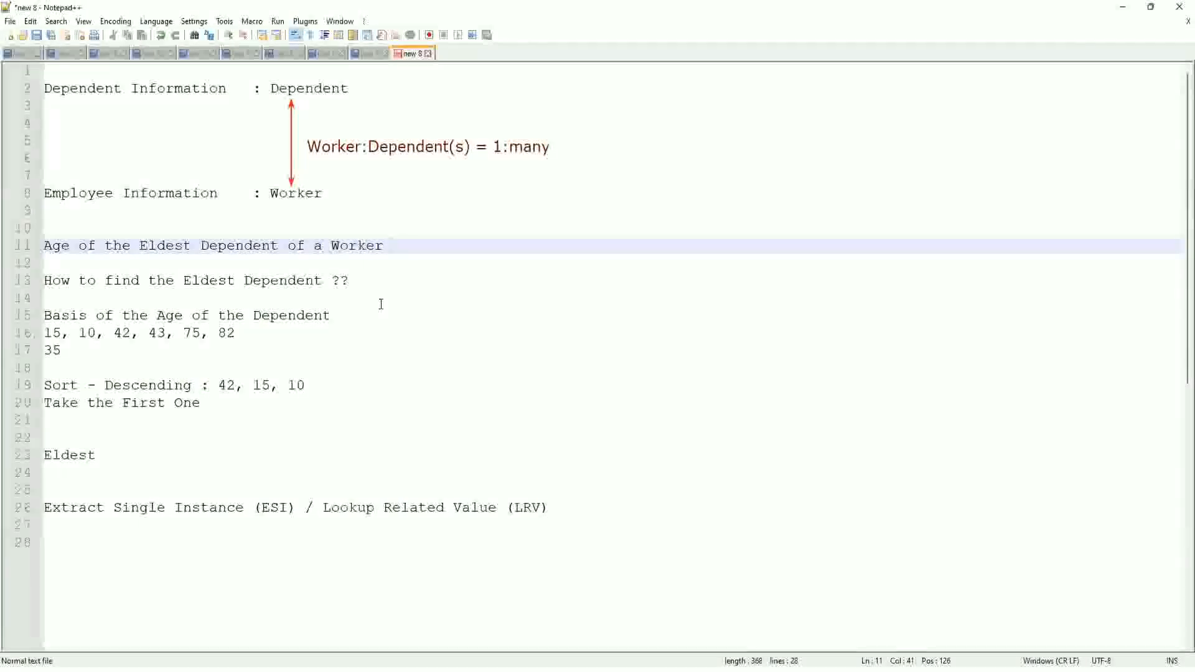
key(alt+Tab)
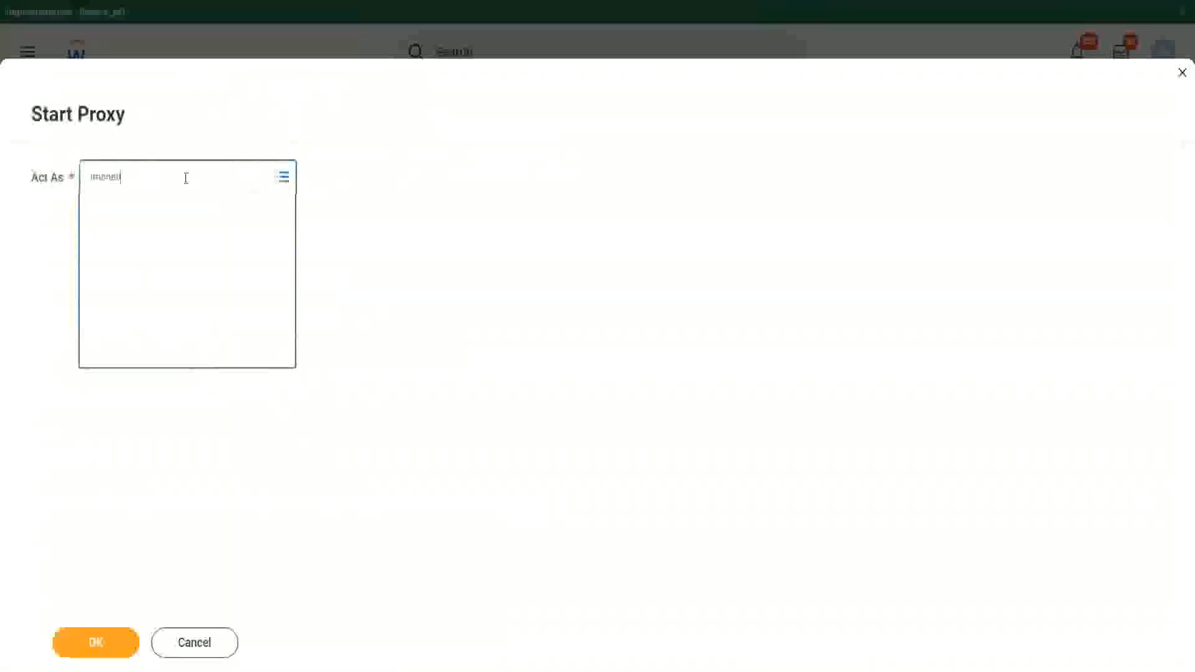
key(Return)
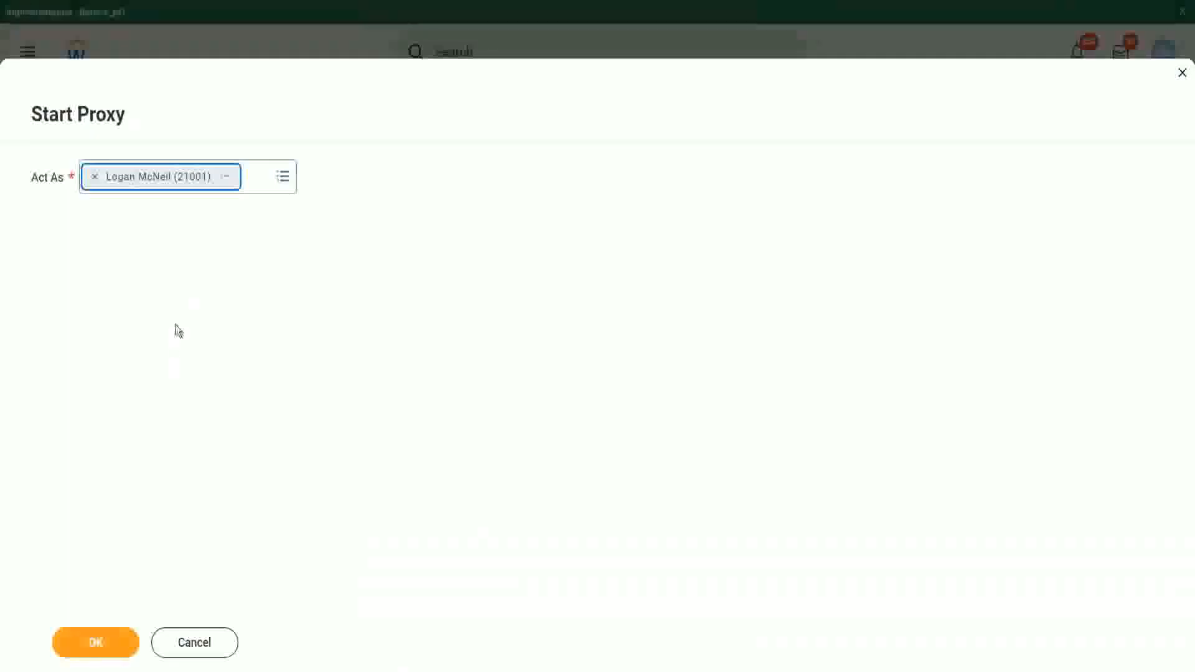
click(100, 652)
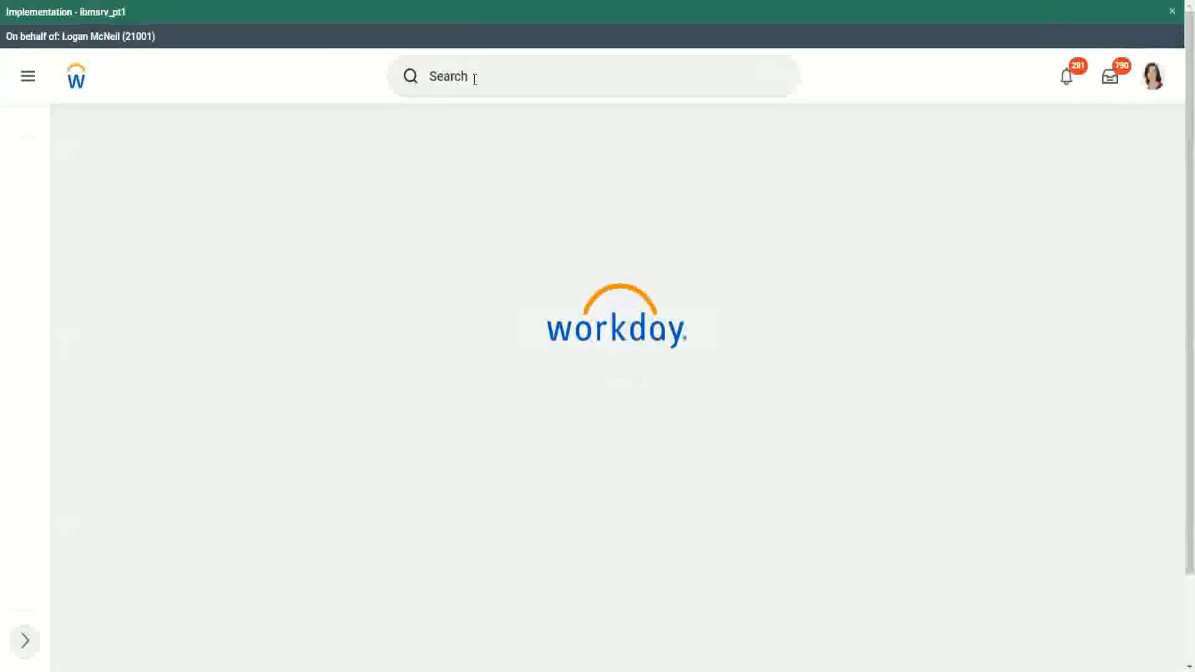
- Search for report definitions with "rd: ww" and open the WW Base Pay Details custom report
click(475, 77)
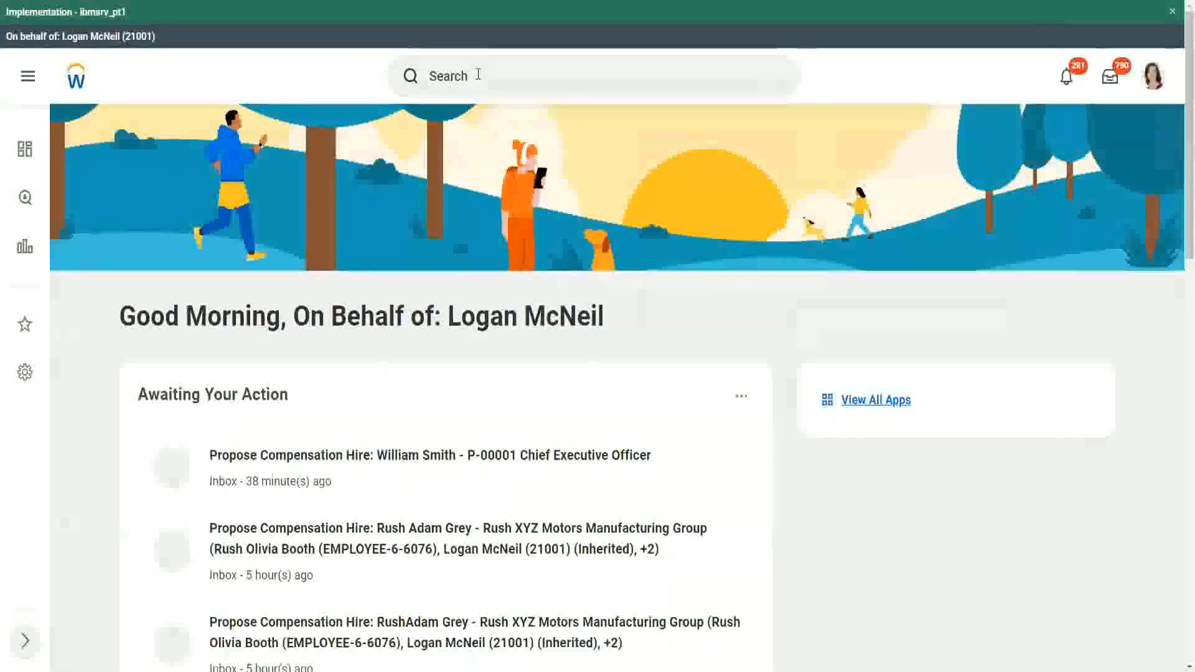
scroll(478, 78, down, 10)
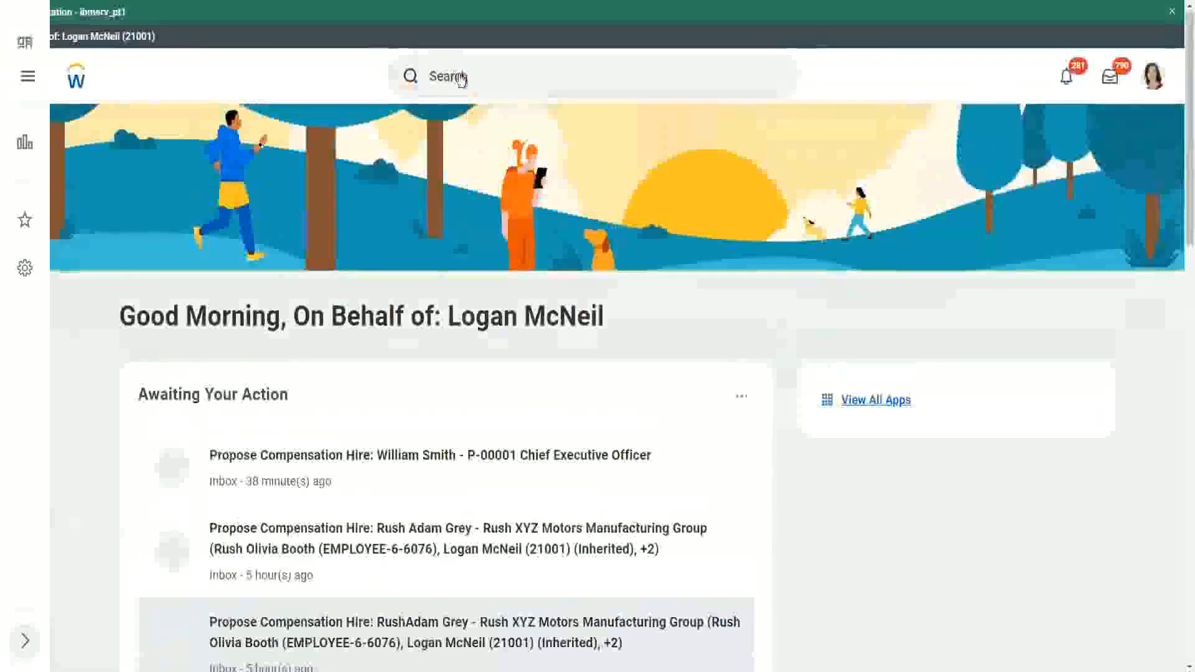
click(496, 75)
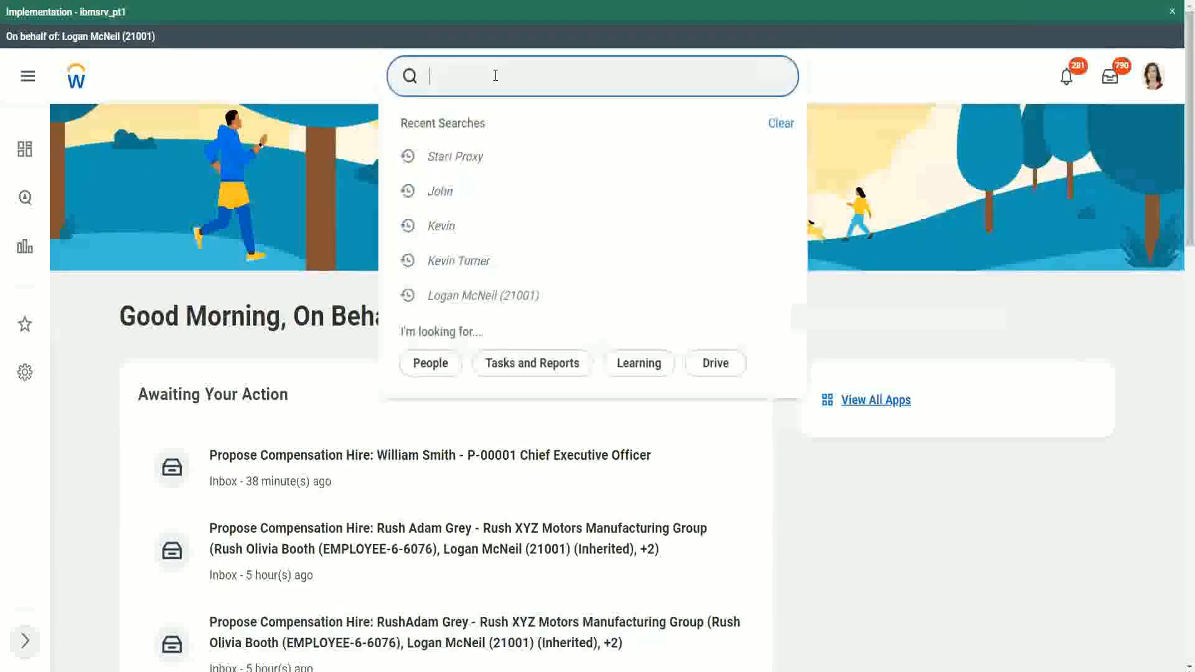
text(rd: ww)
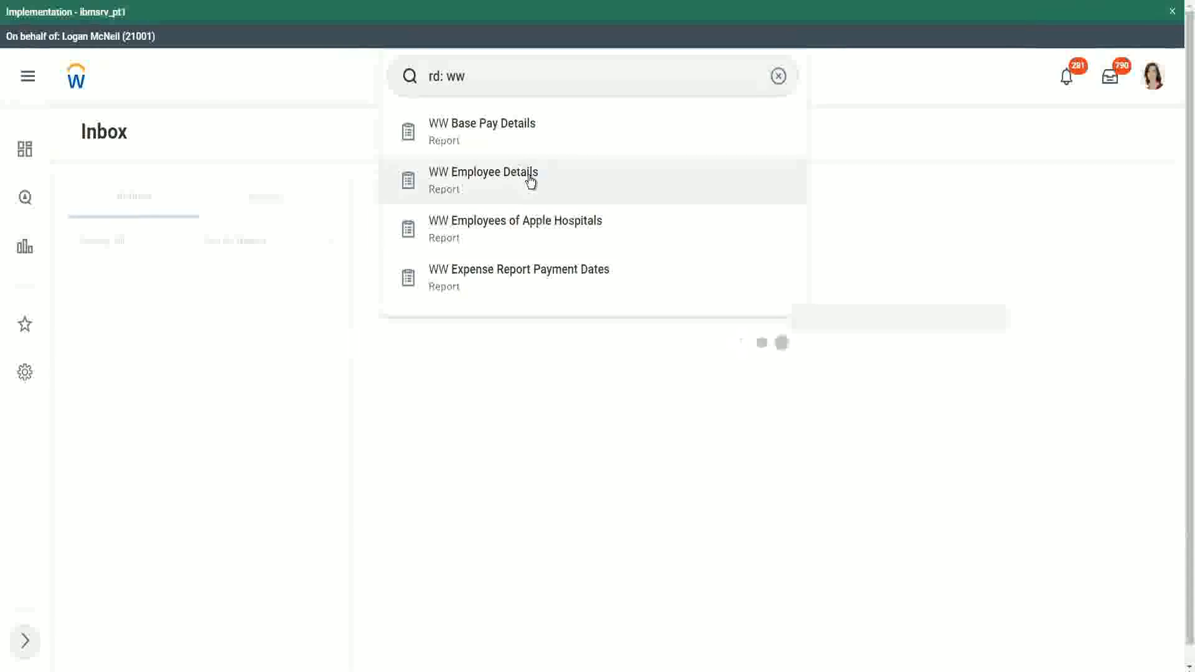
click(525, 129)
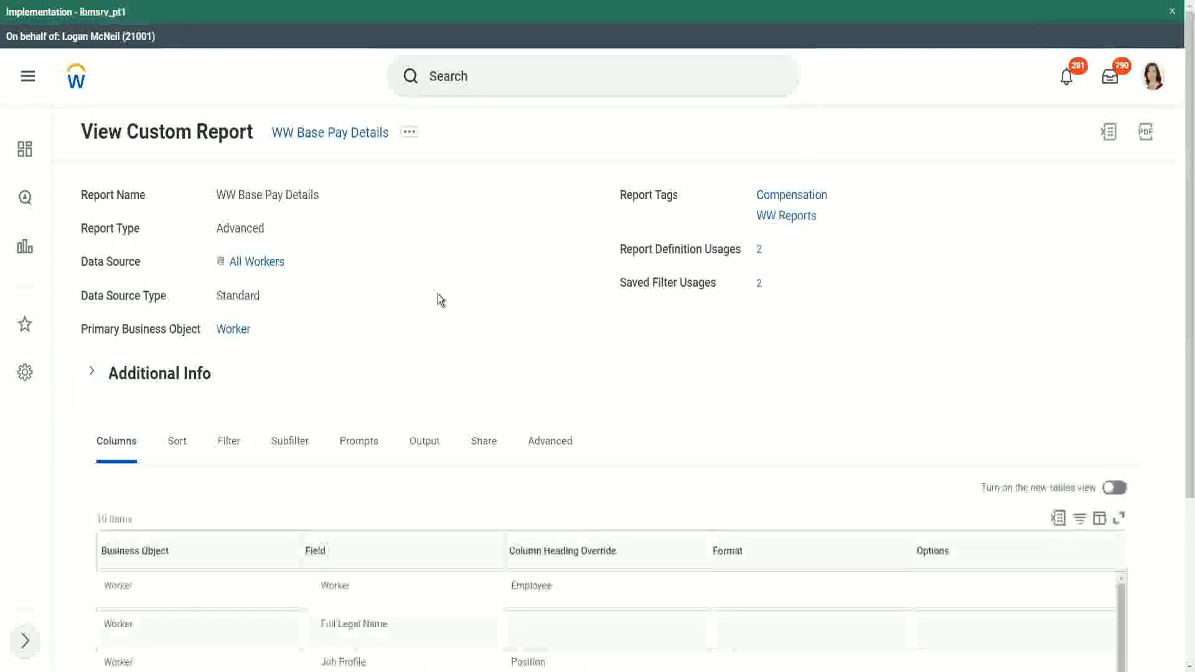
- Review the report's column definitions and run it with the default hire date range of 04/25/2021 to 04/24/2022
scroll(441, 300, down, 6)
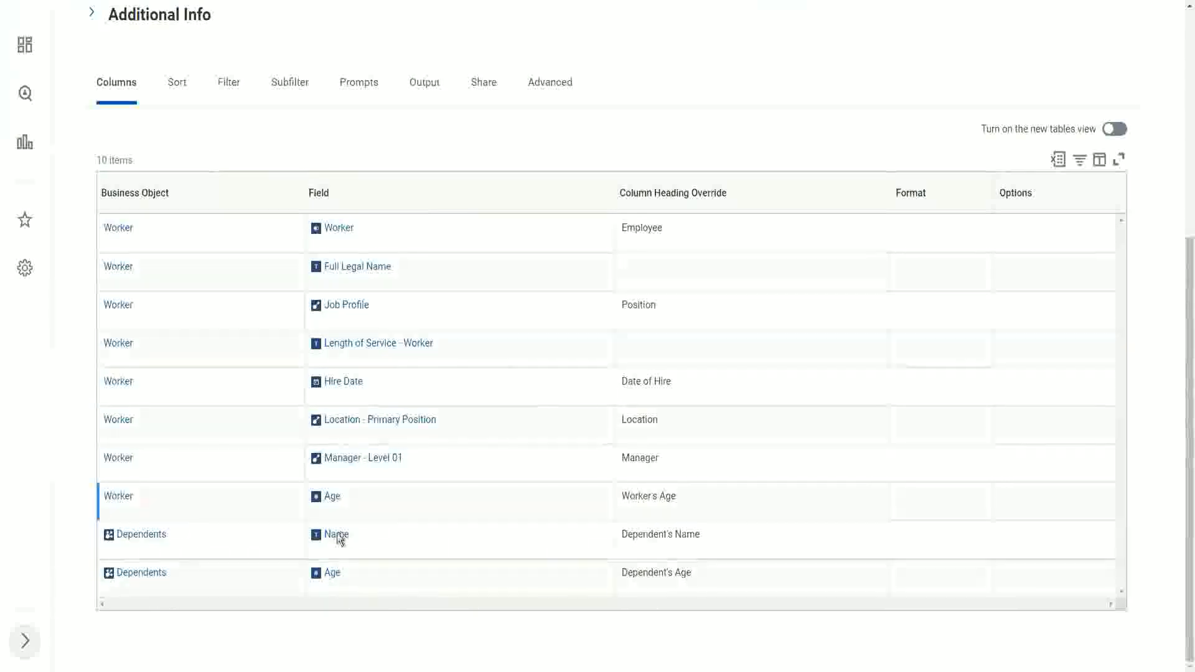
scroll(493, 398, up, 1)
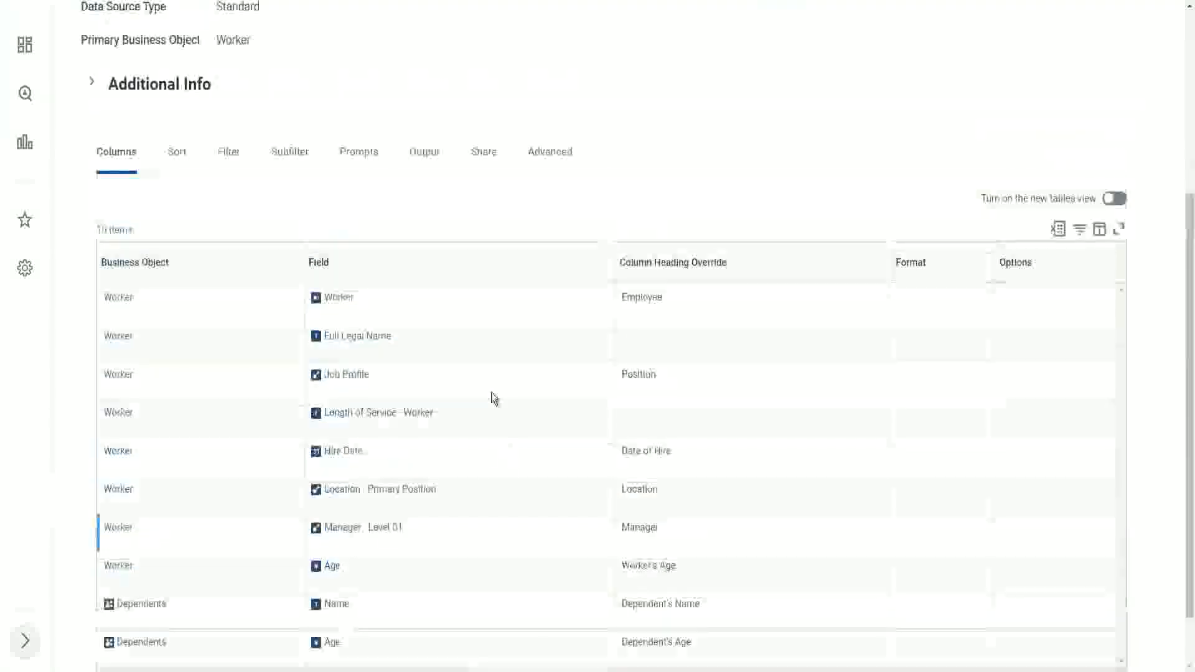
scroll(494, 399, up, 4)
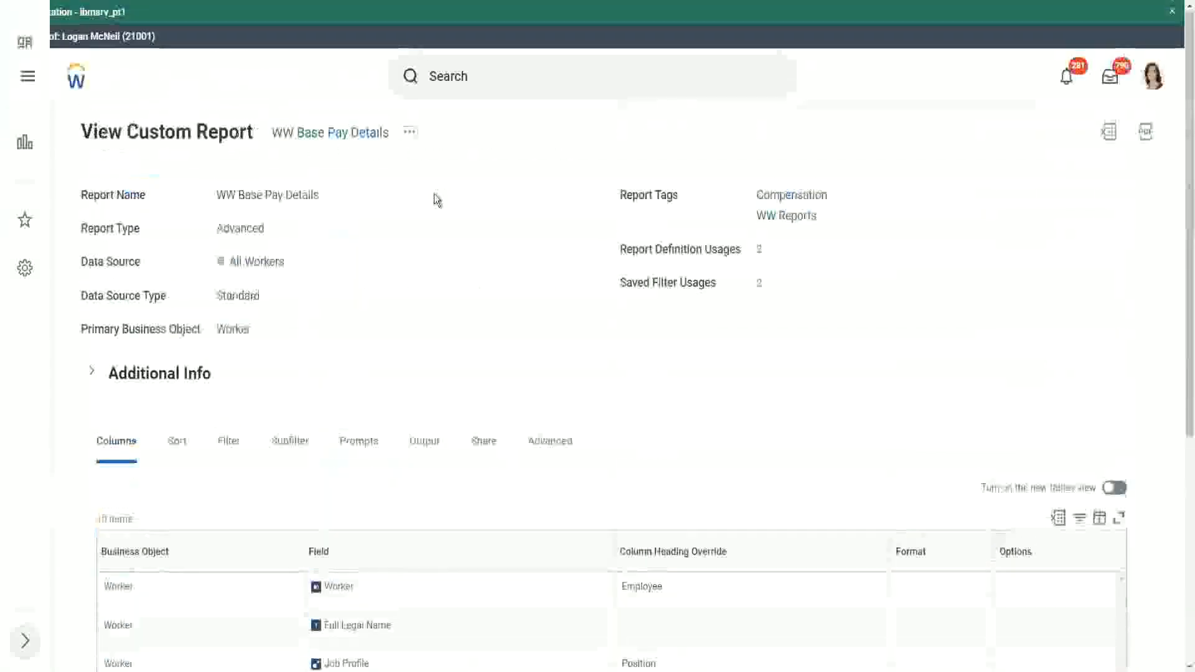
click(409, 132)
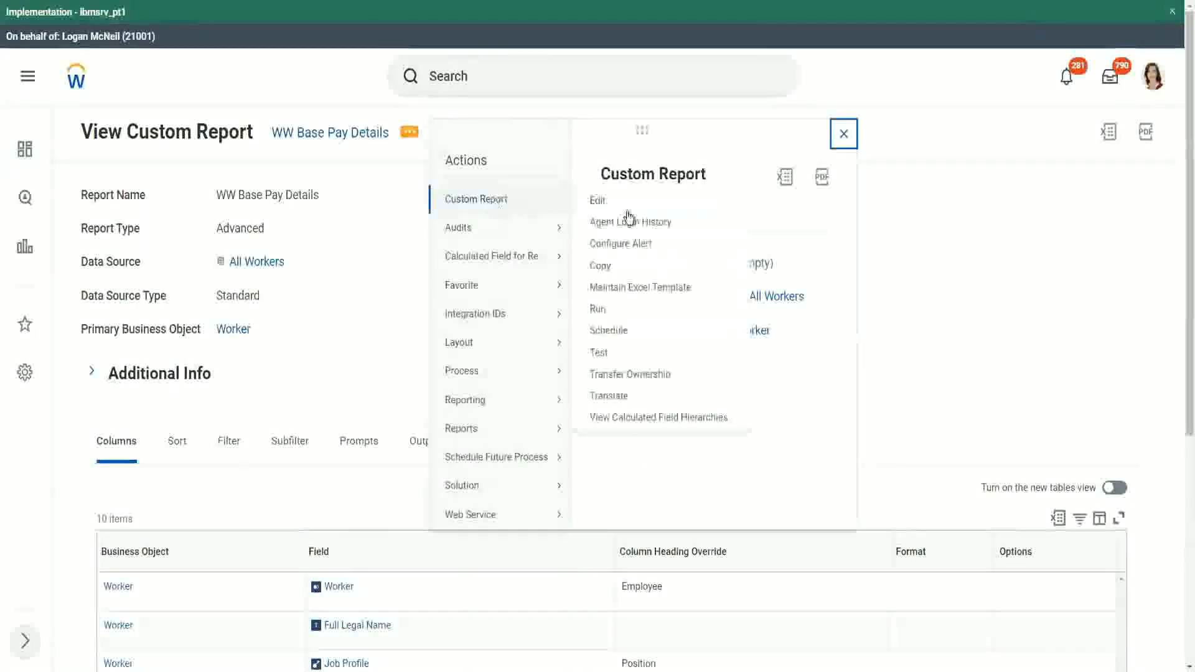
click(599, 314)
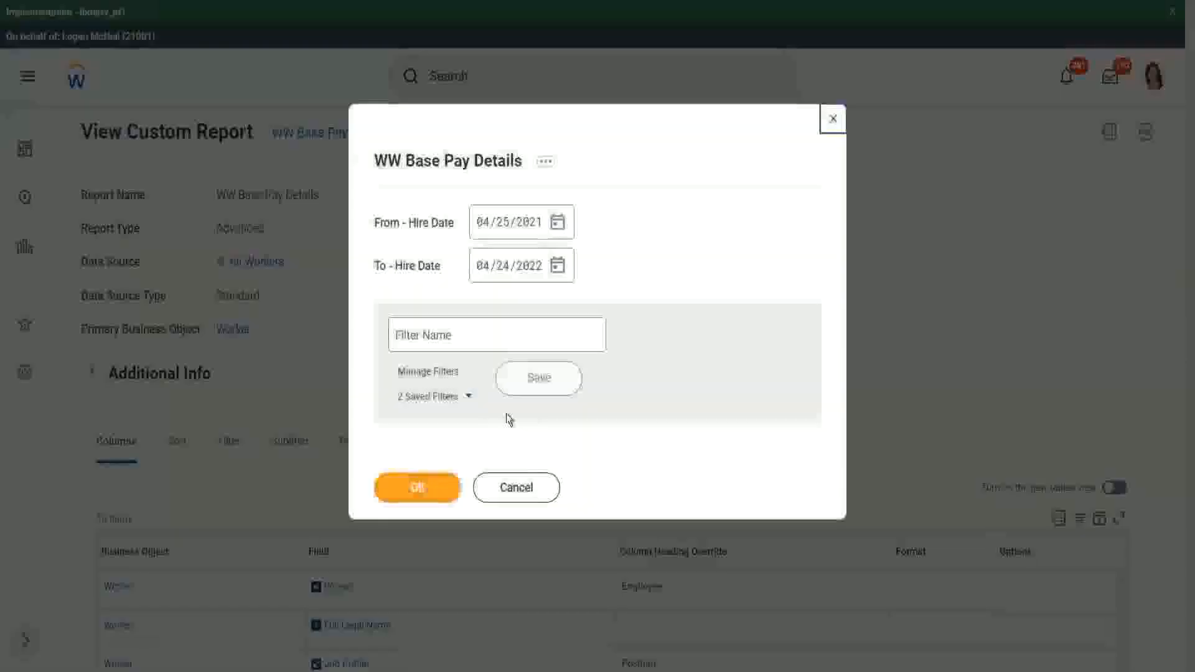
click(470, 398)
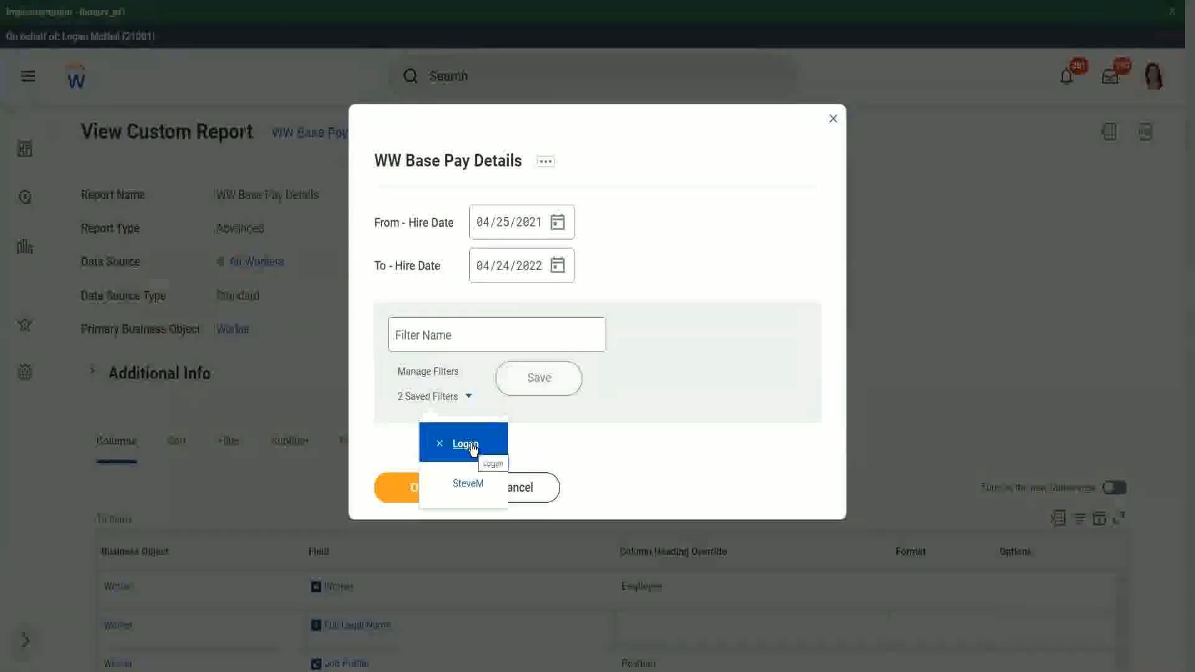
click(427, 488)
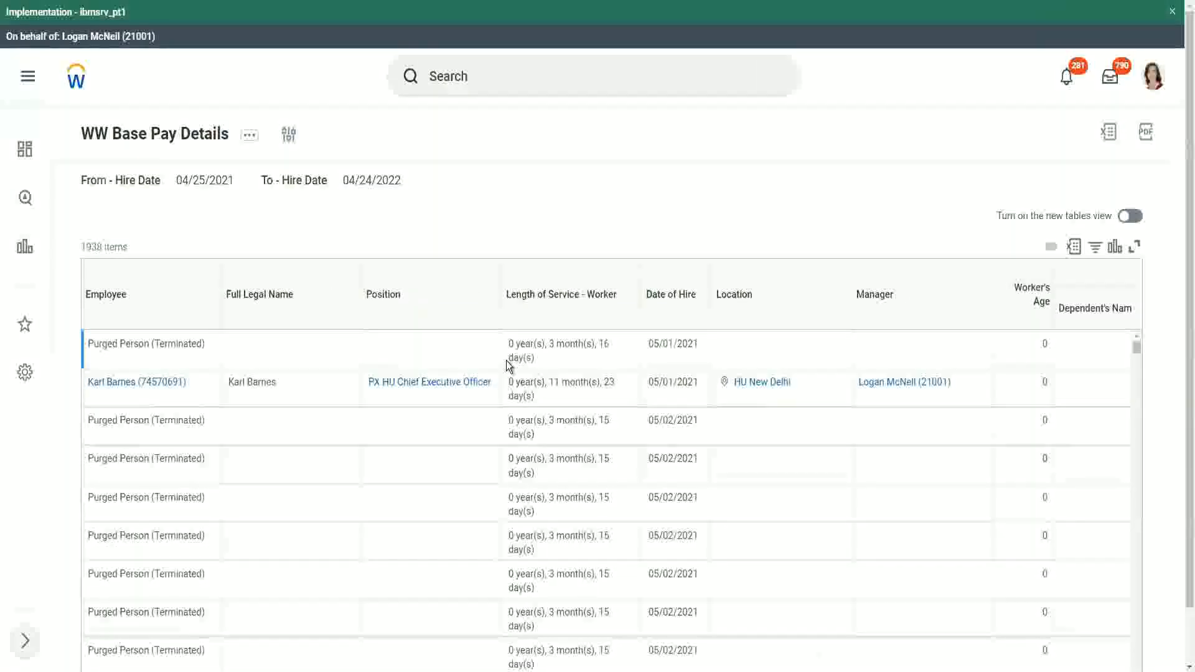
- Examine the report results for workers who have dependent names and ages filled in
scroll(395, 377, down, 5)
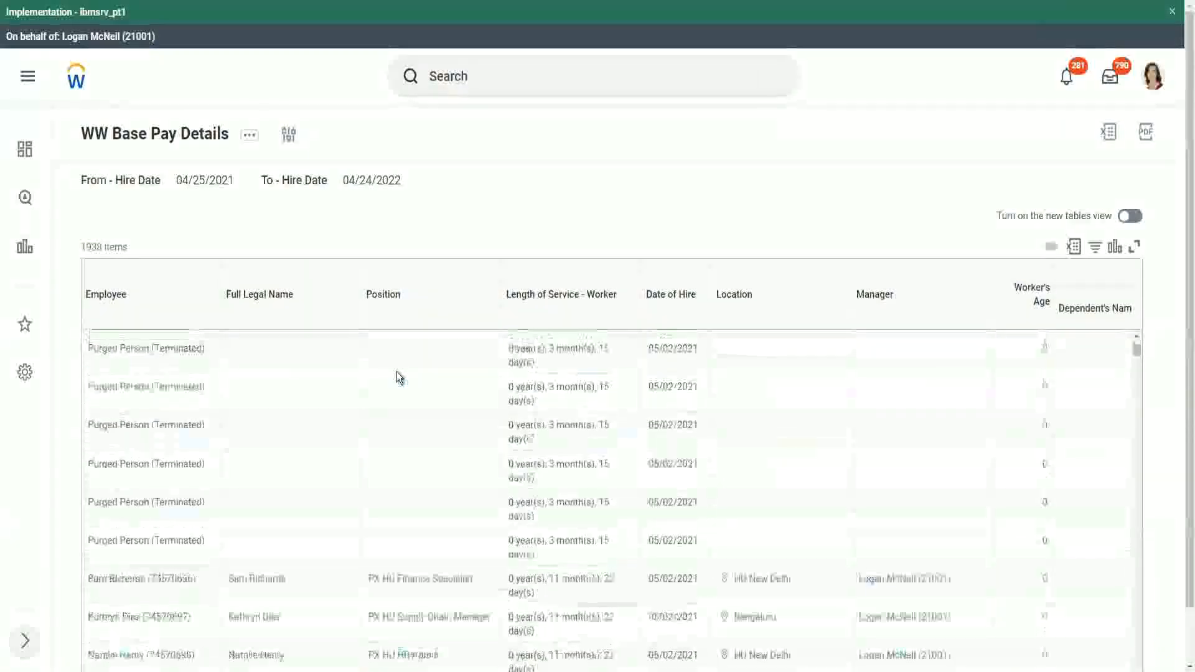
scroll(399, 377, down, 5)
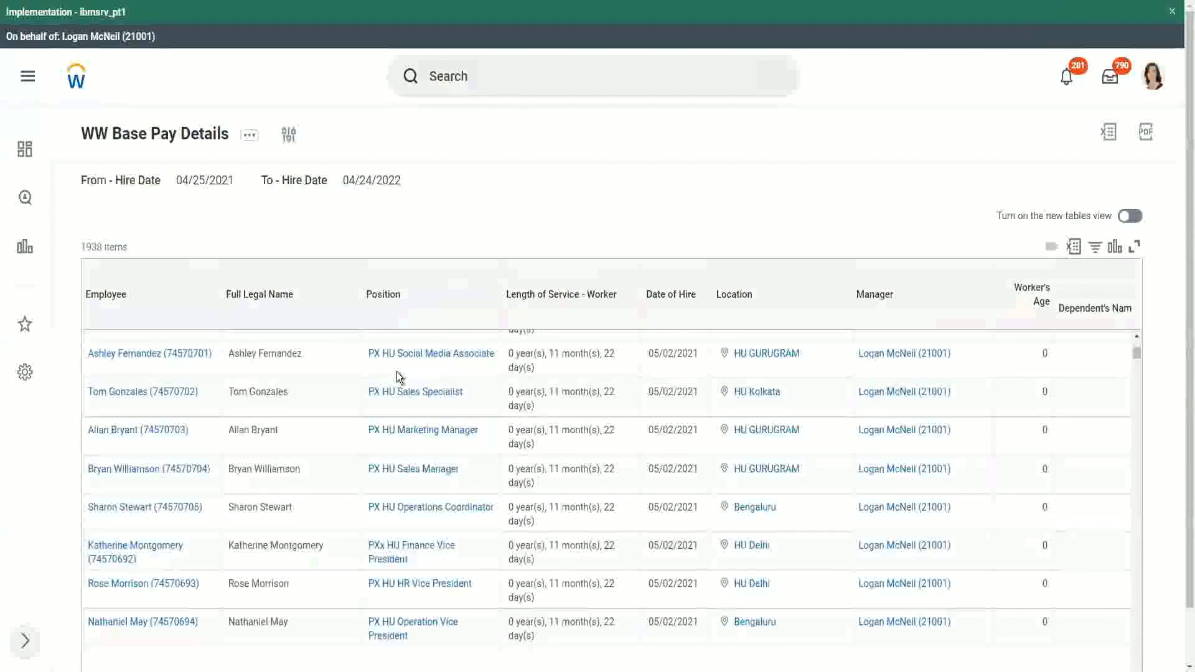
scroll(397, 372, down, 2)
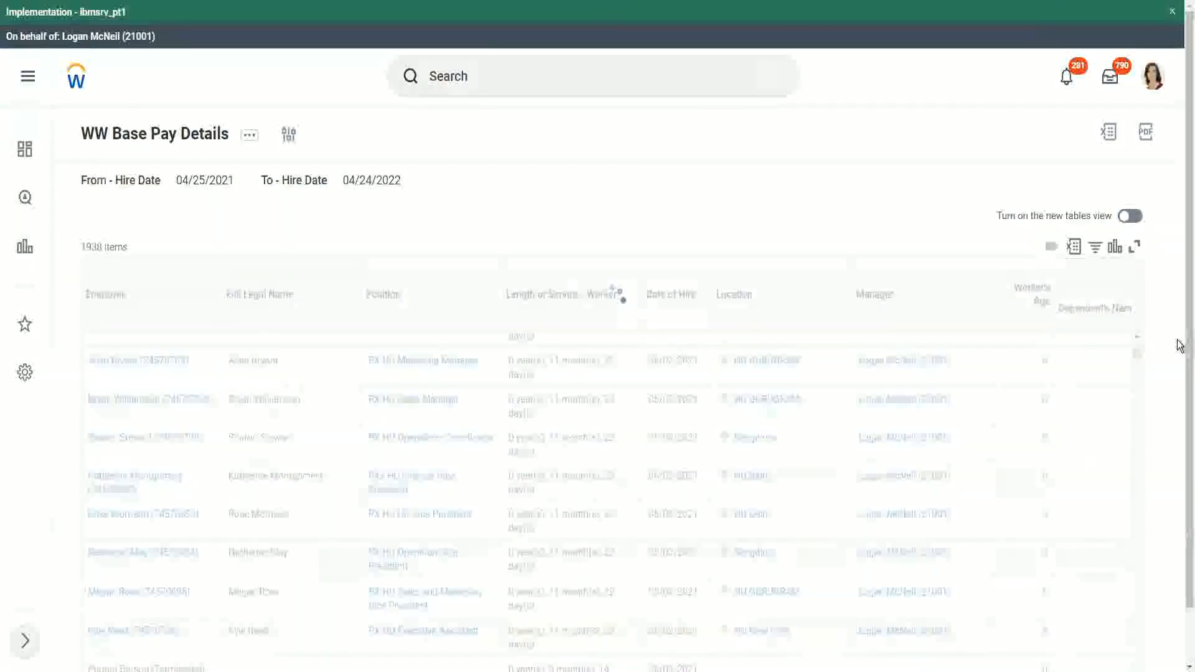
scroll(1181, 557, down, 1)
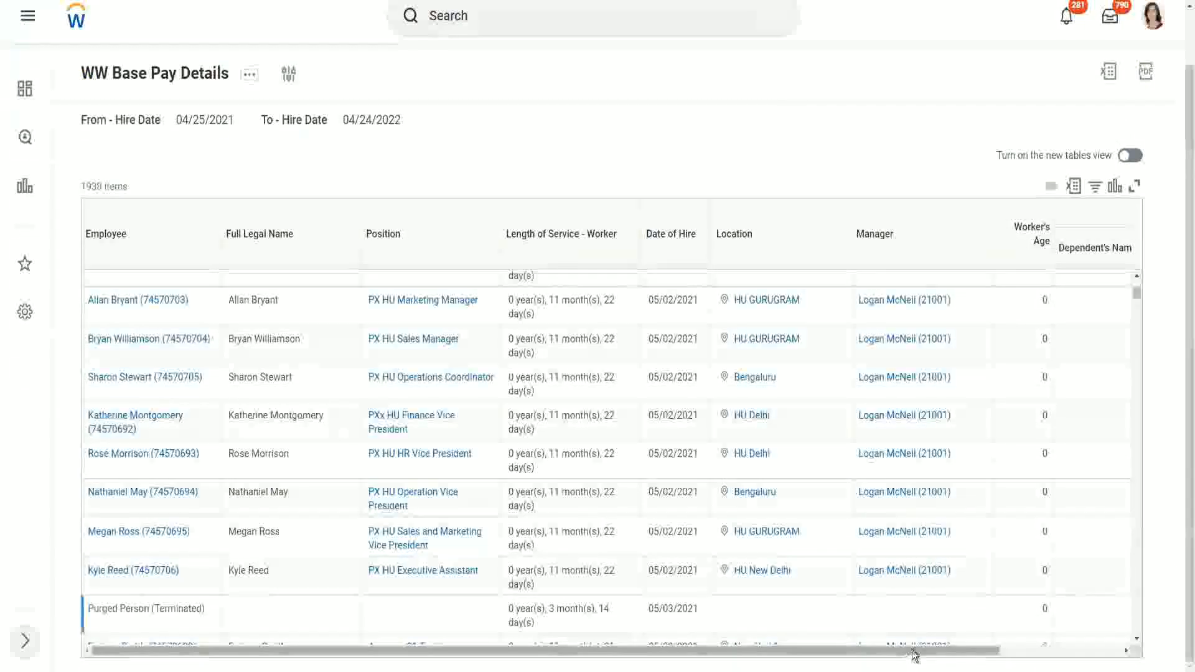
drag(912, 652, 1124, 653)
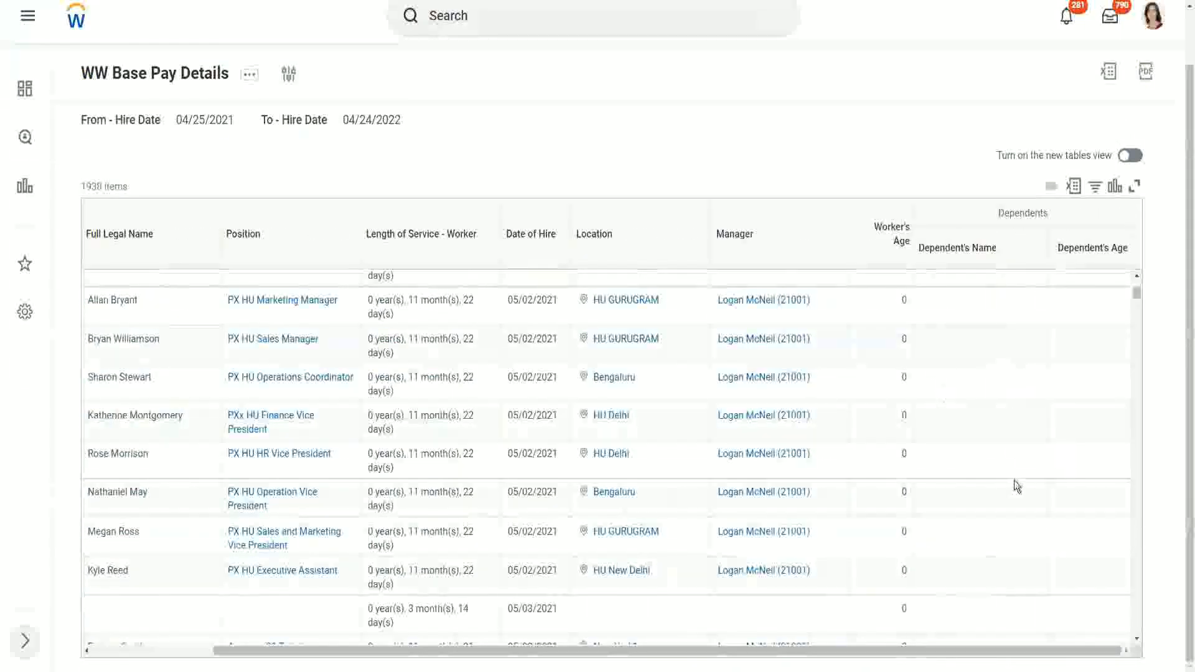
scroll(1060, 426, down, 1)
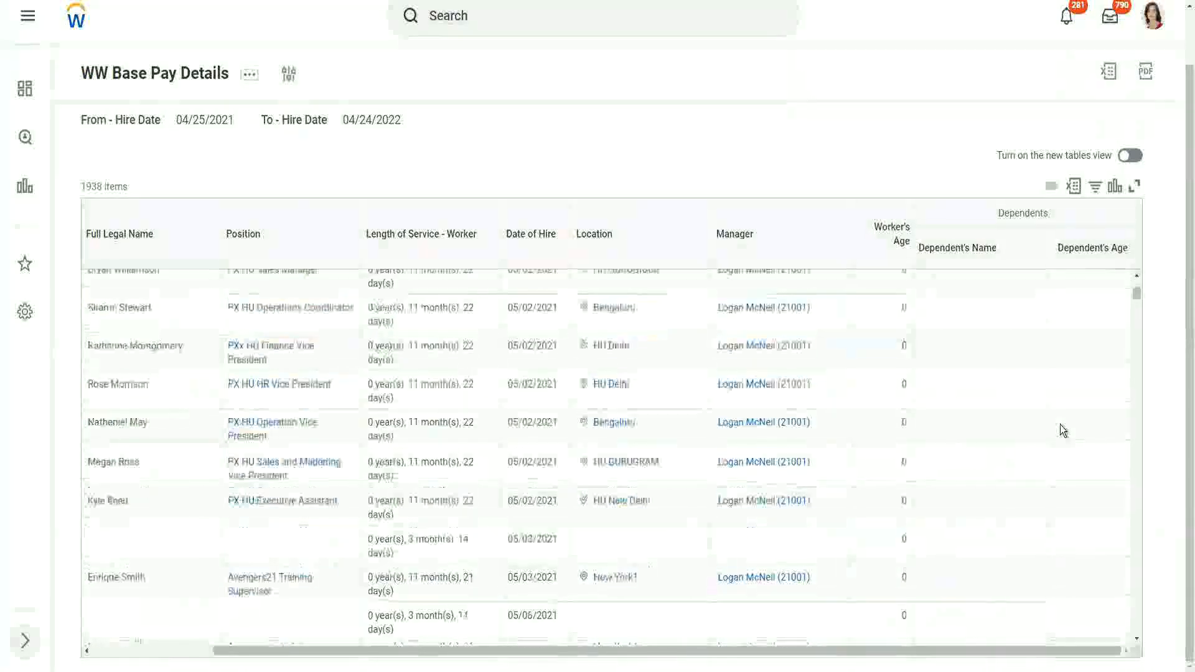
scroll(1061, 427, down, 8)
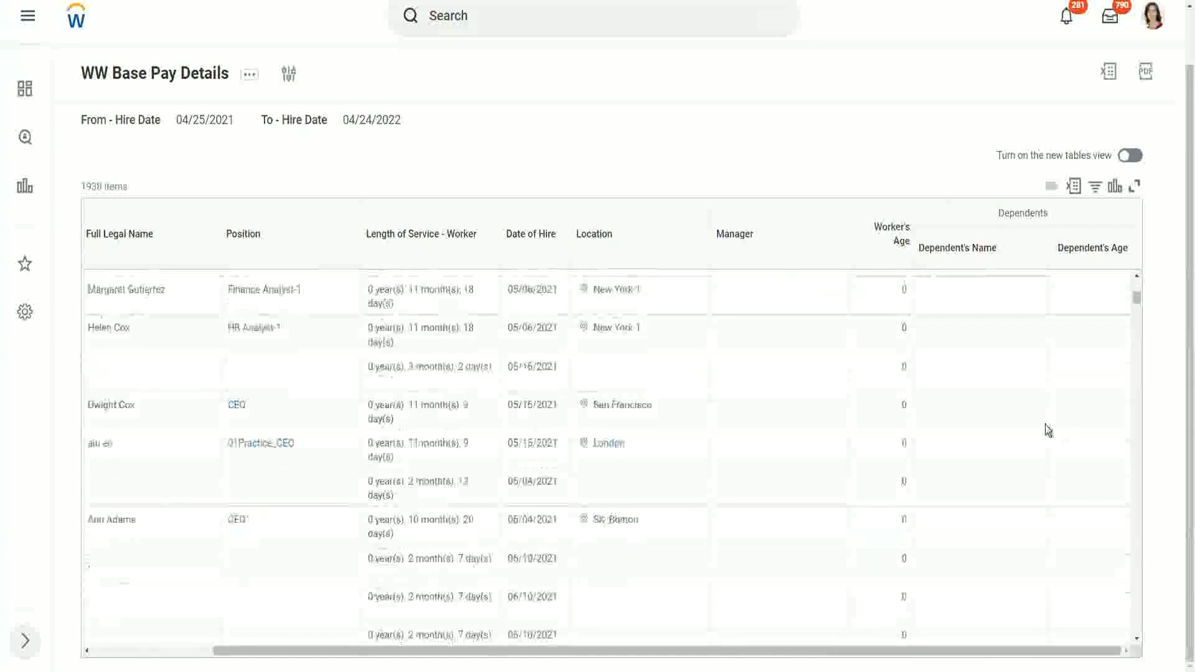
scroll(1045, 427, up, 8)
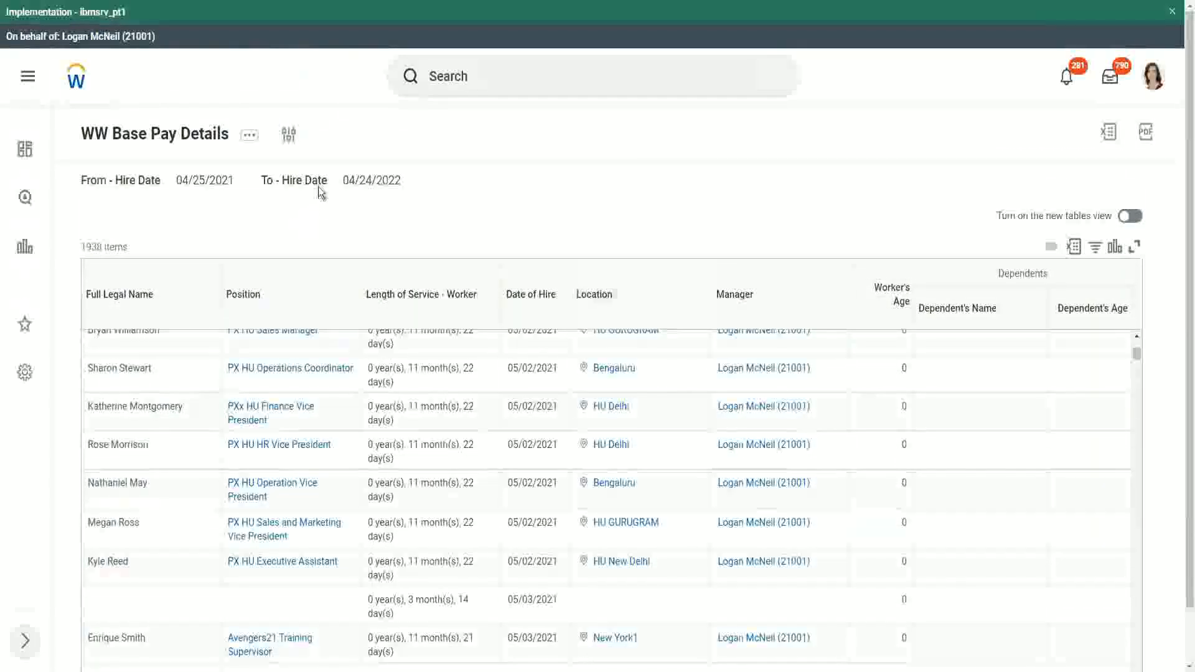
- Rerun the report with the hire date range set from 01/01/2000 to 12/31/2000
click(290, 138)
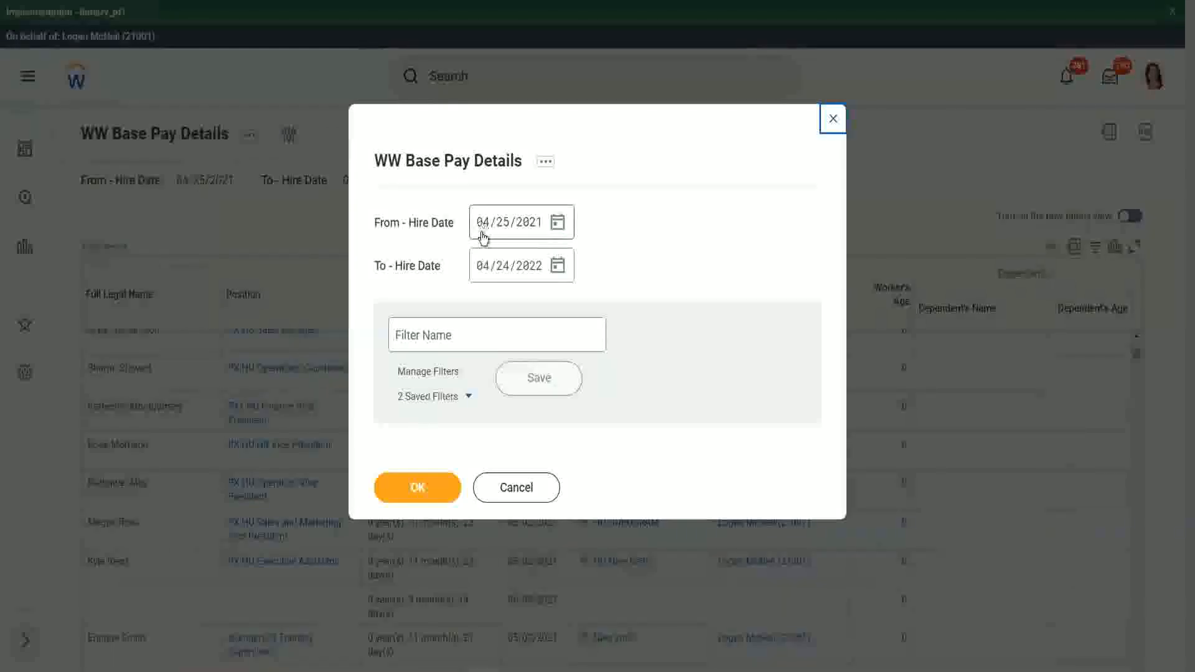
click(484, 234)
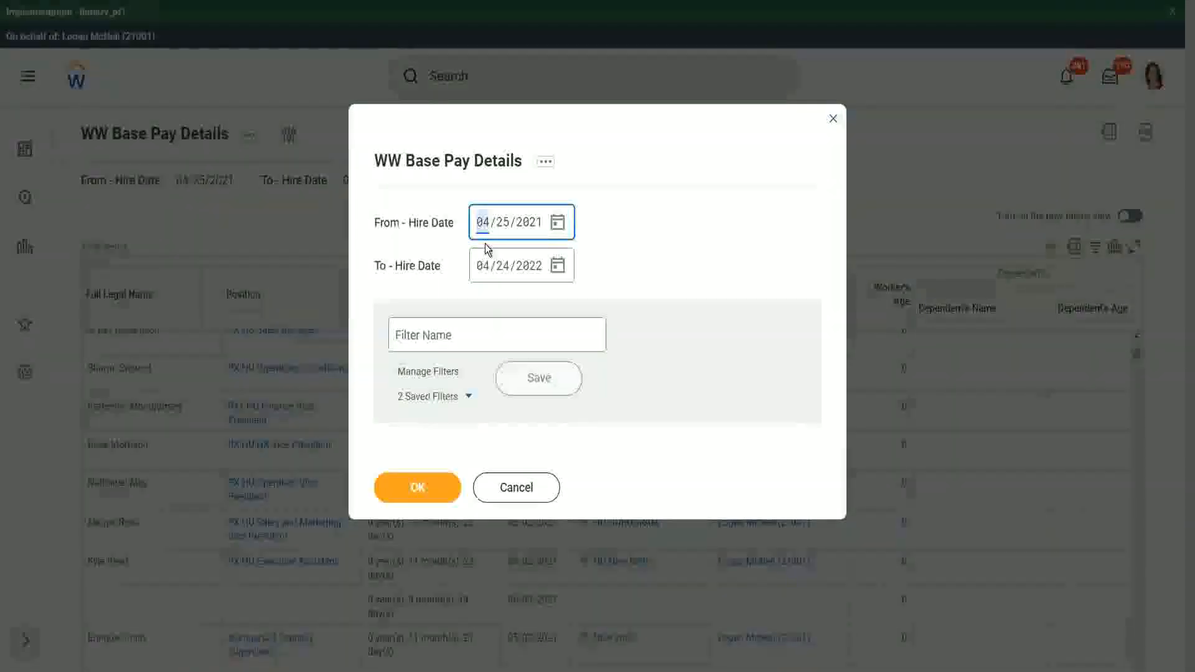
text(01/01/200)
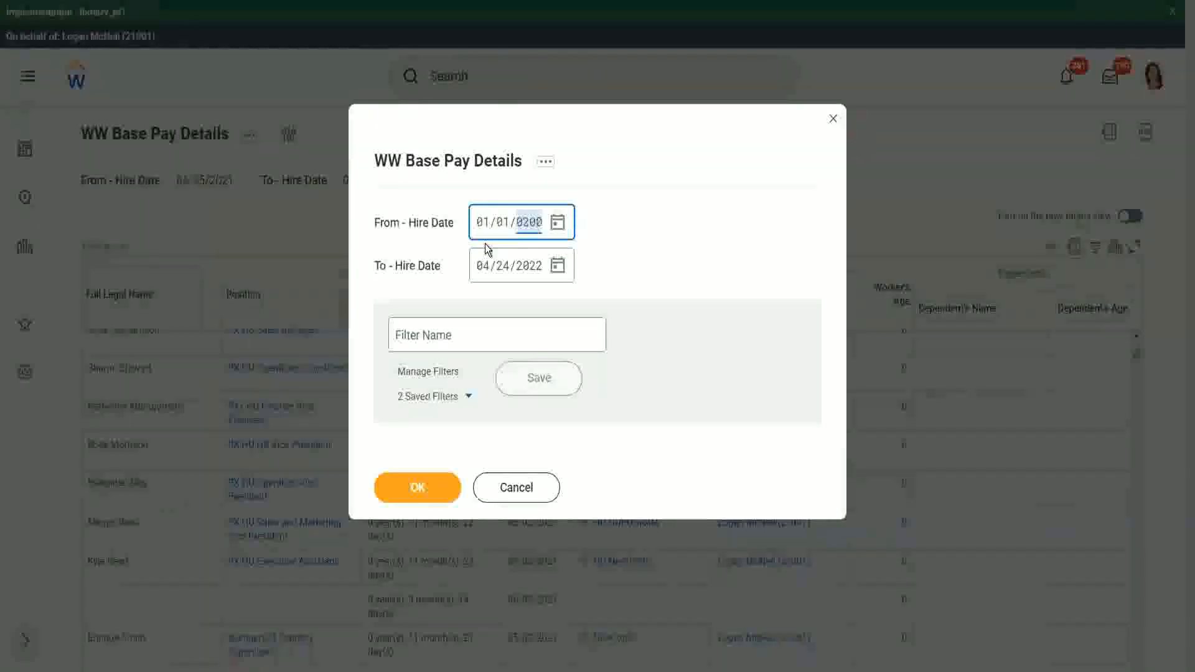
text(0)
key(Tab)
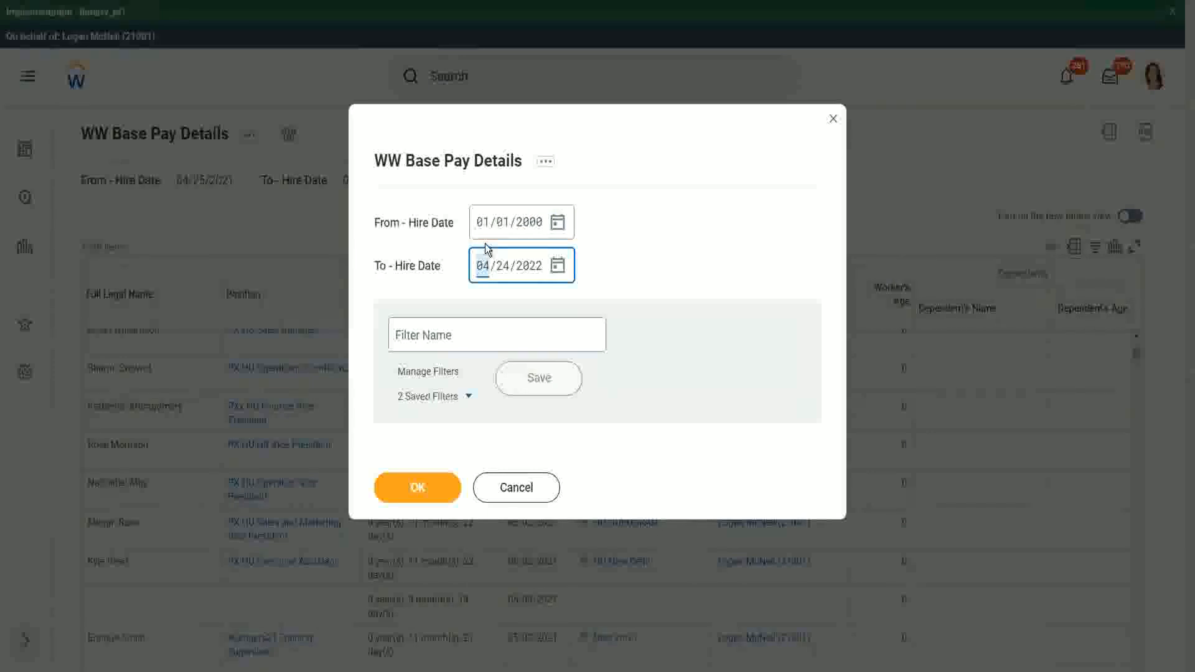
text(12312000)
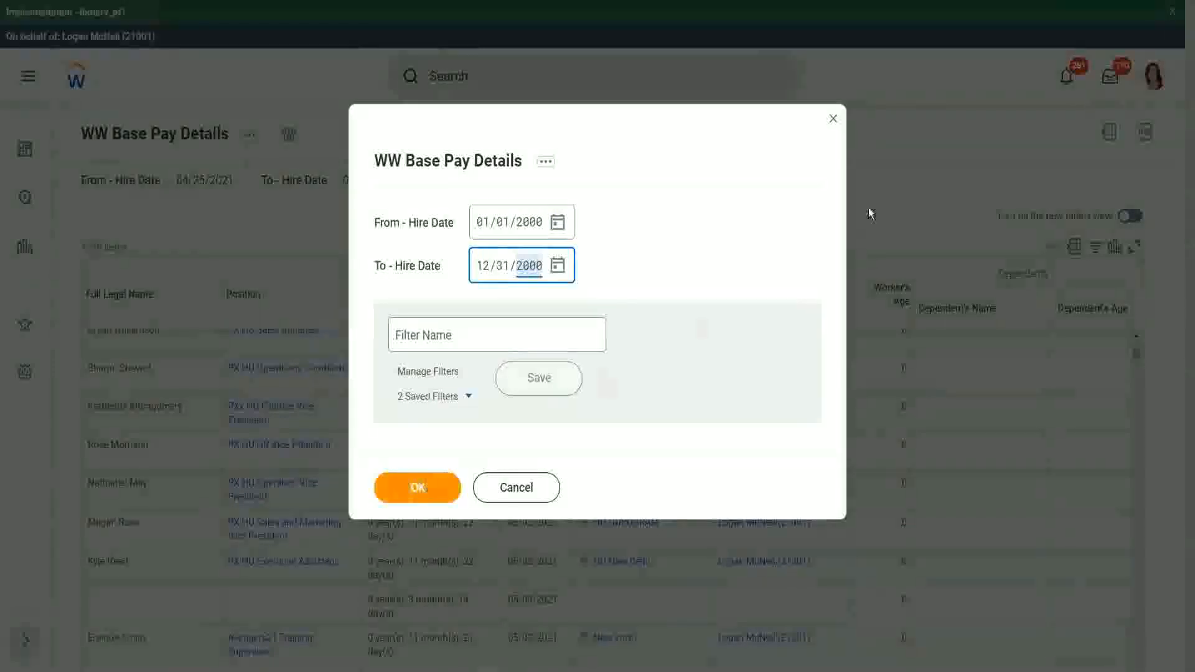
key(Return)
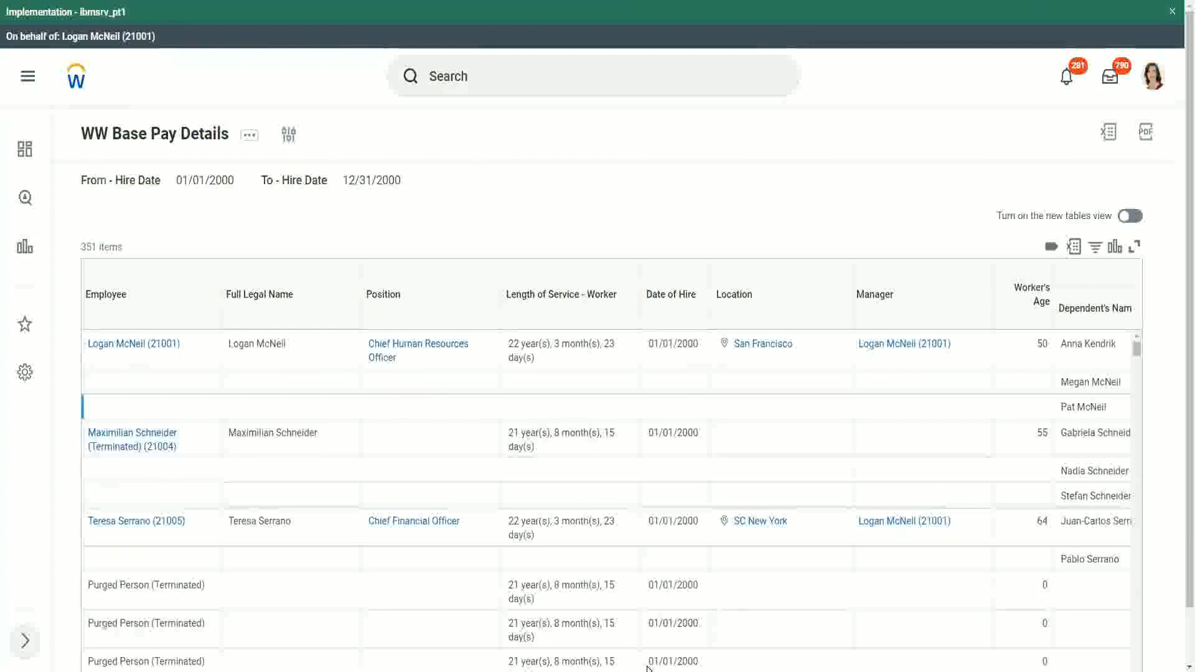
- Examine the dependents' names and ages in the report, comparing the ages listed for the second worker's dependents
scroll(1179, 578, down, 1)
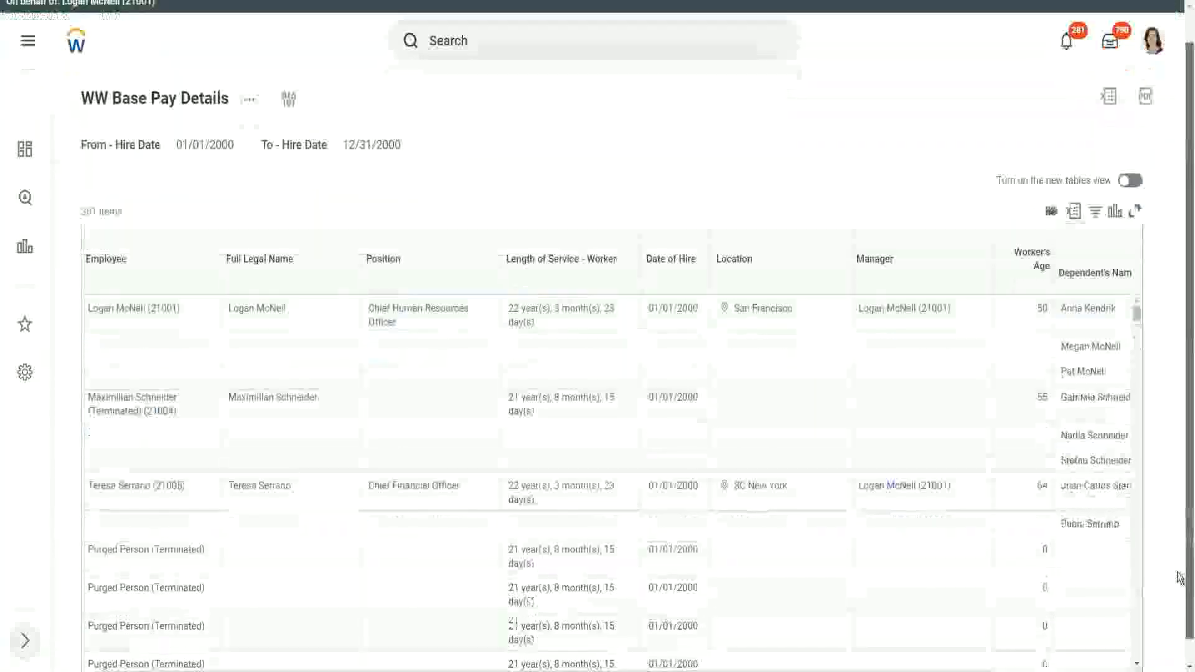
scroll(1180, 577, down, 1)
drag(875, 651, 1075, 660)
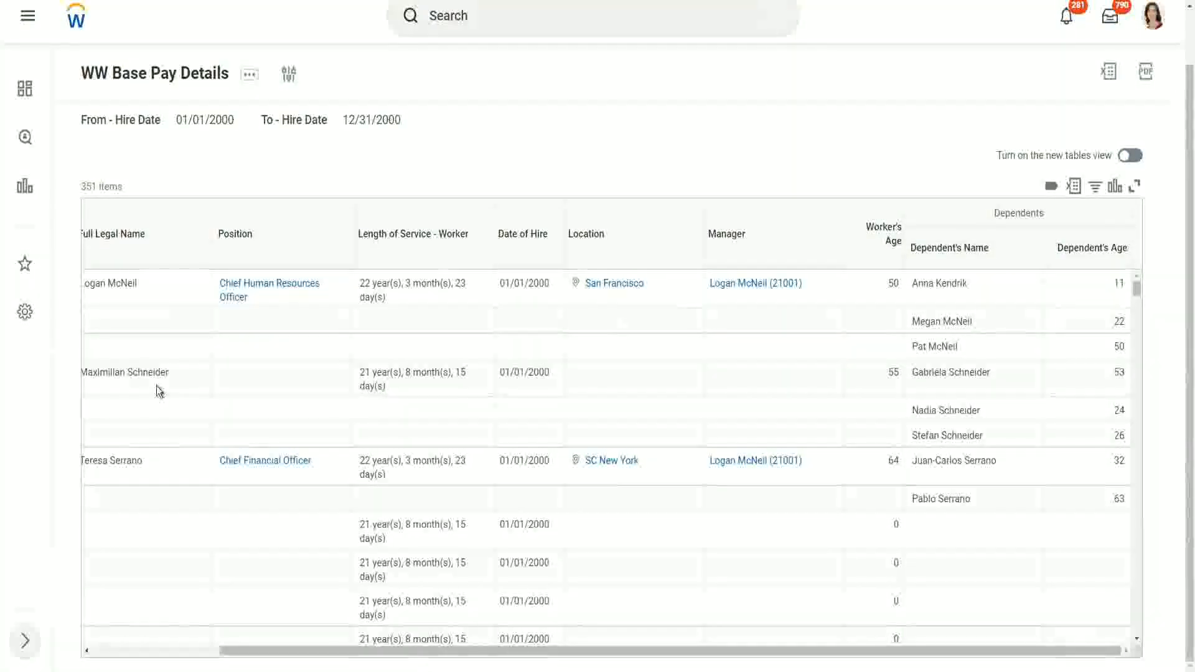
drag(100, 372, 189, 374)
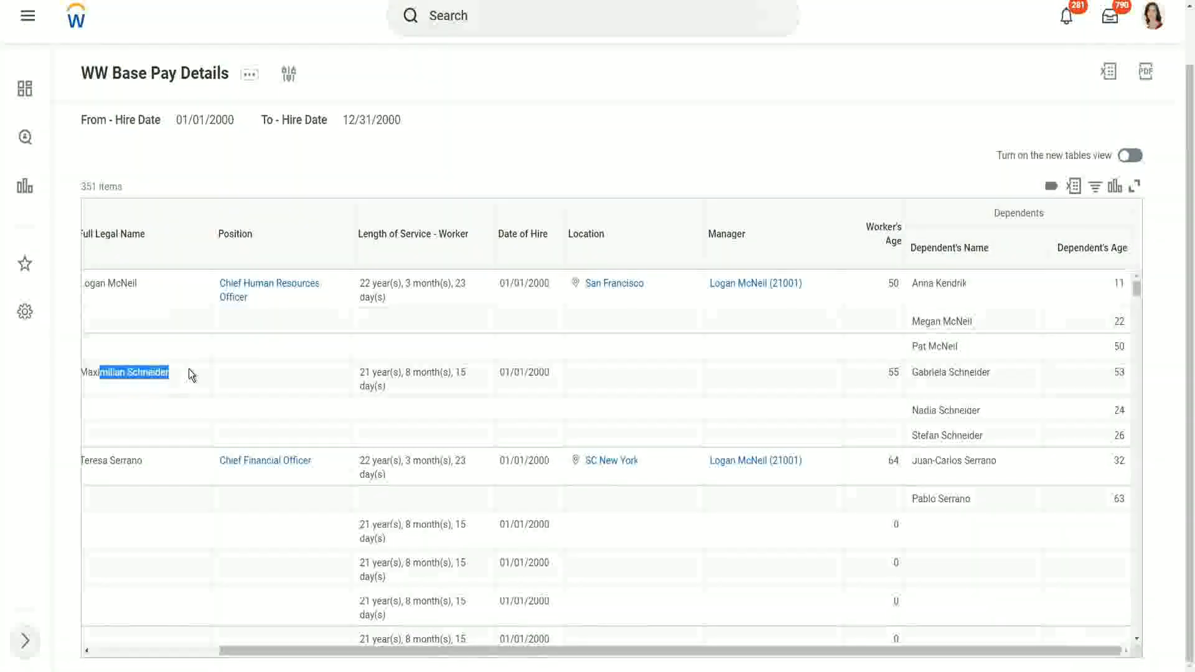
click(946, 381)
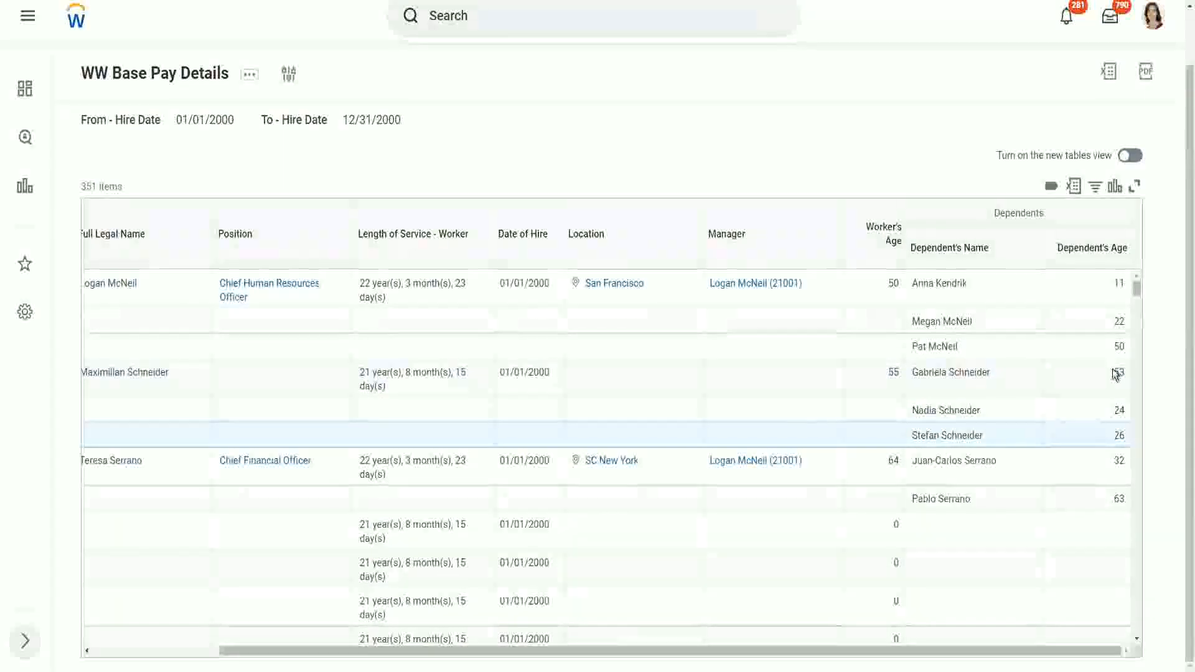
double_click(1119, 410)
double_click(1117, 435)
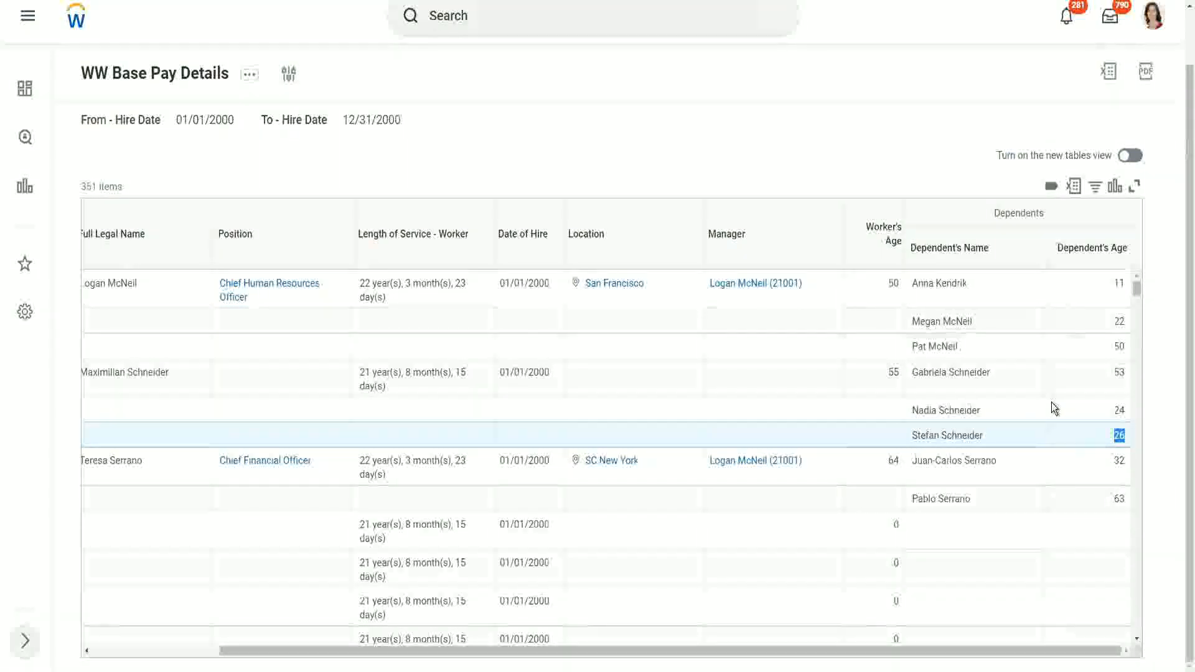
- Look through further report rows and compare the dependents' ages to identify the eldest dependent of each of the first three workers
scroll(1039, 402, down, 3)
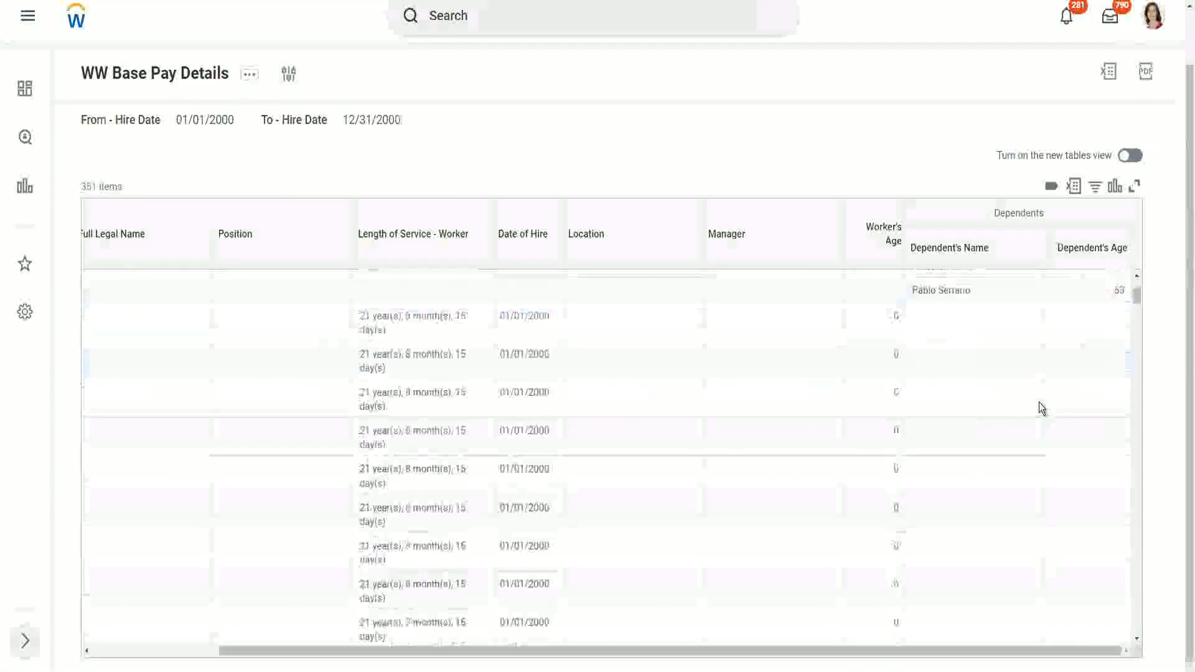
scroll(1039, 402, down, 2)
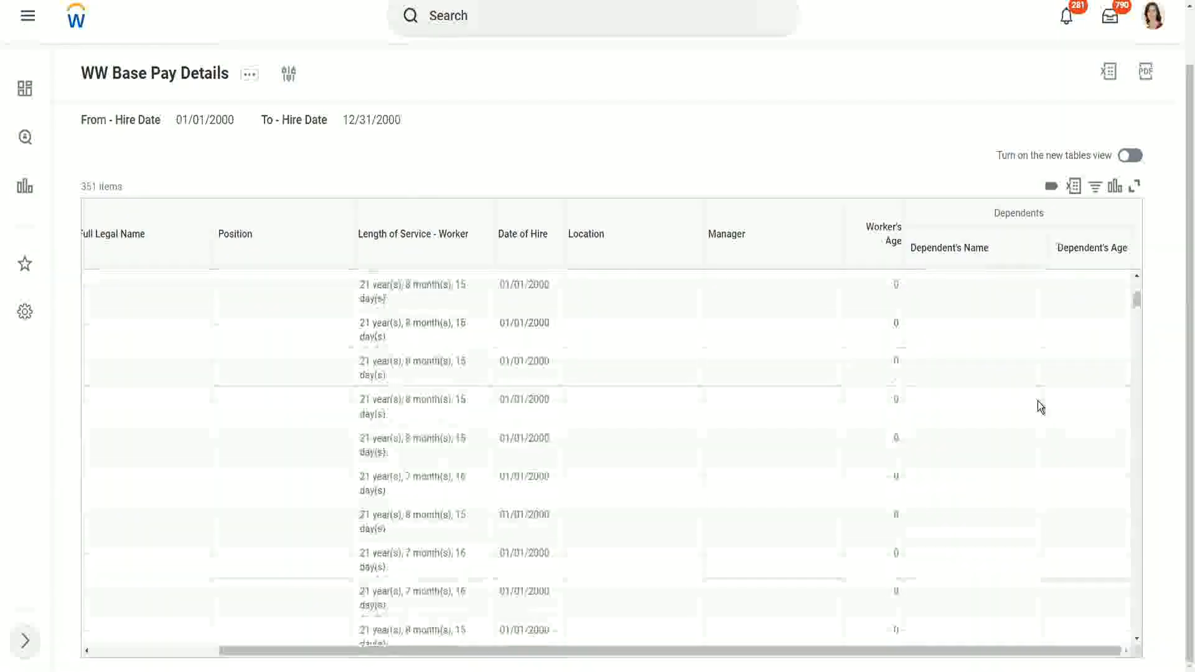
scroll(1037, 401, up, 5)
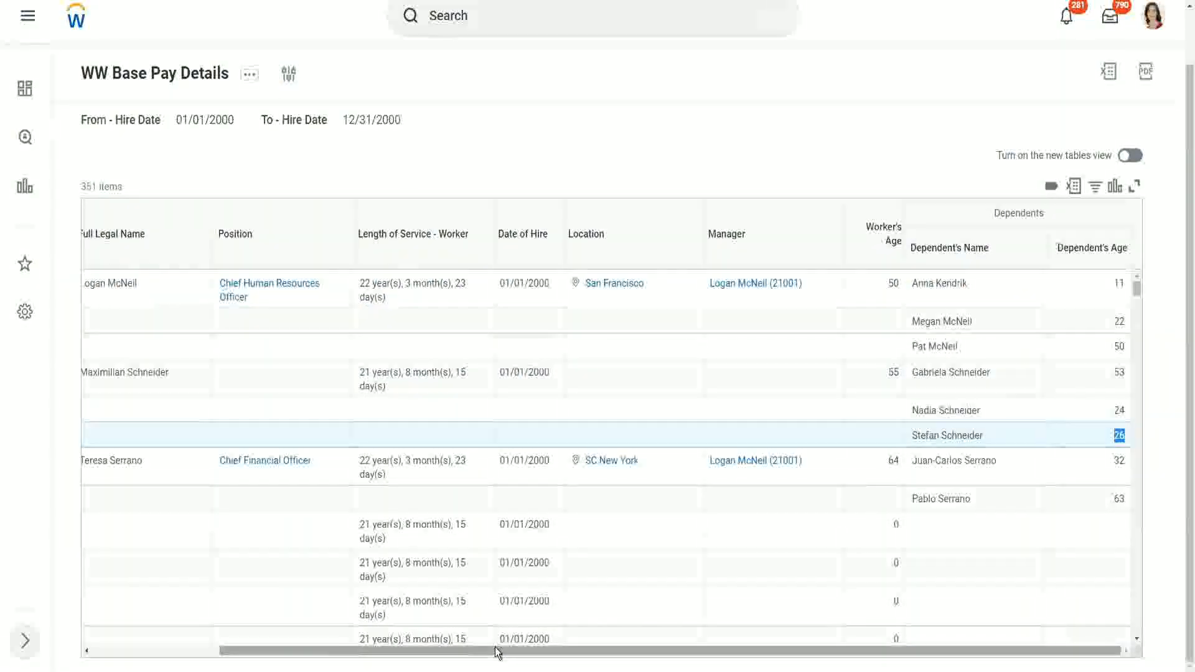
drag(498, 652, 546, 658)
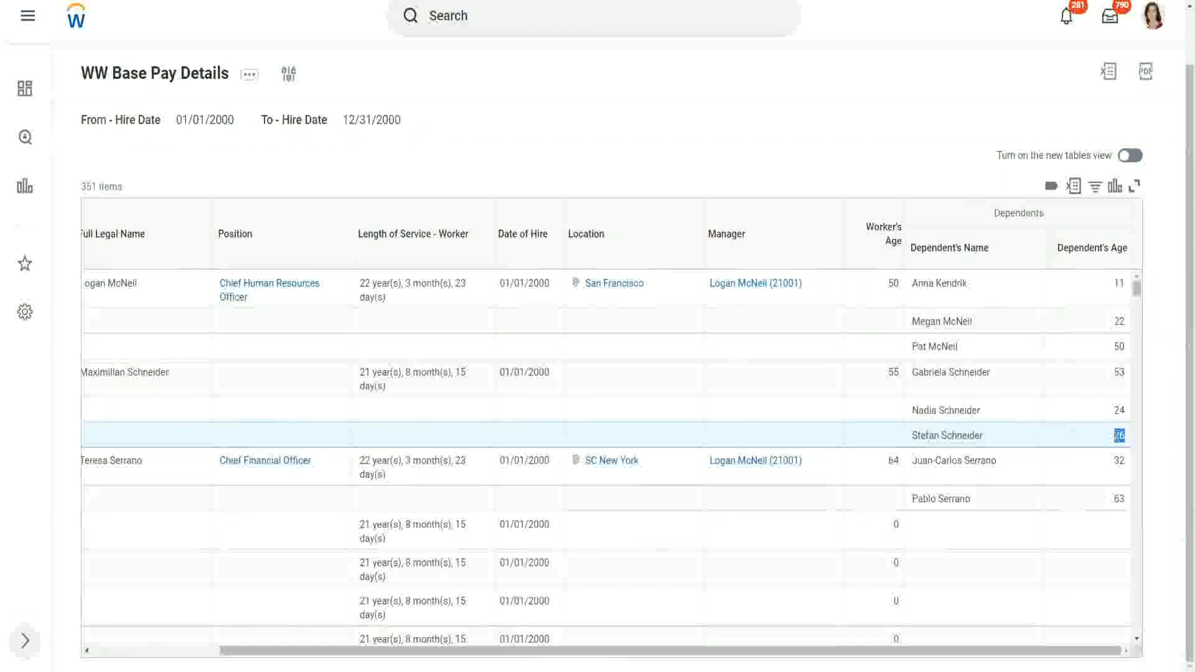
mouse_move(1114, 436)
mouse_down()
mouse_move(1131, 431)
mouse_move(1119, 434)
mouse_up()
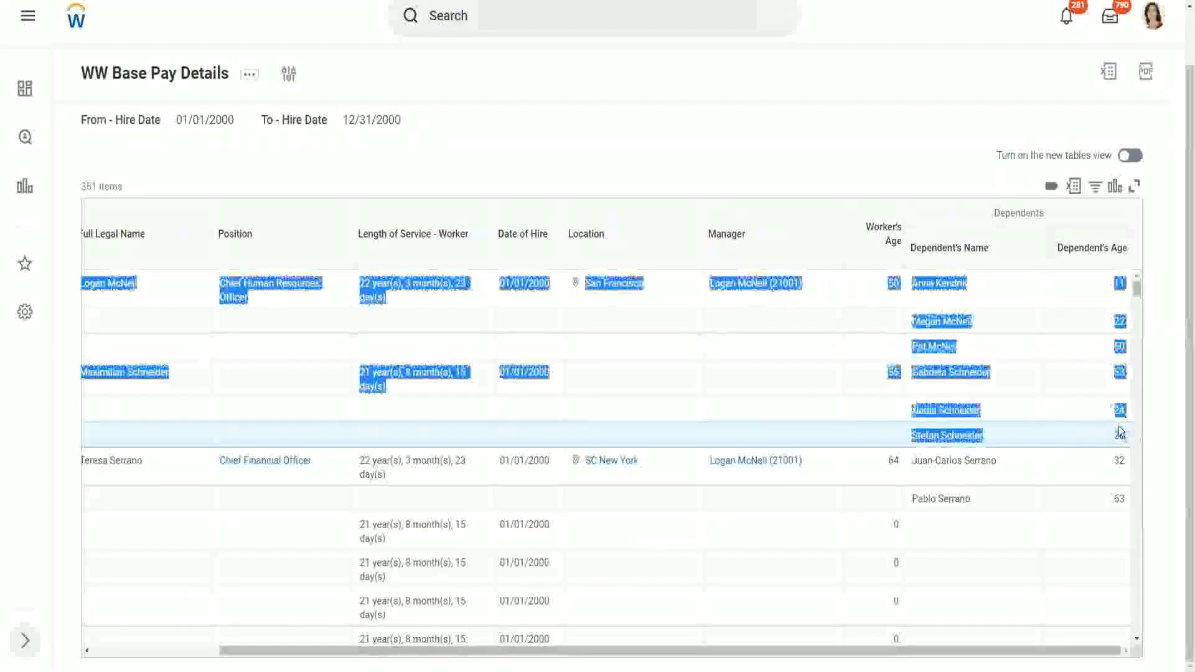
click(1085, 414)
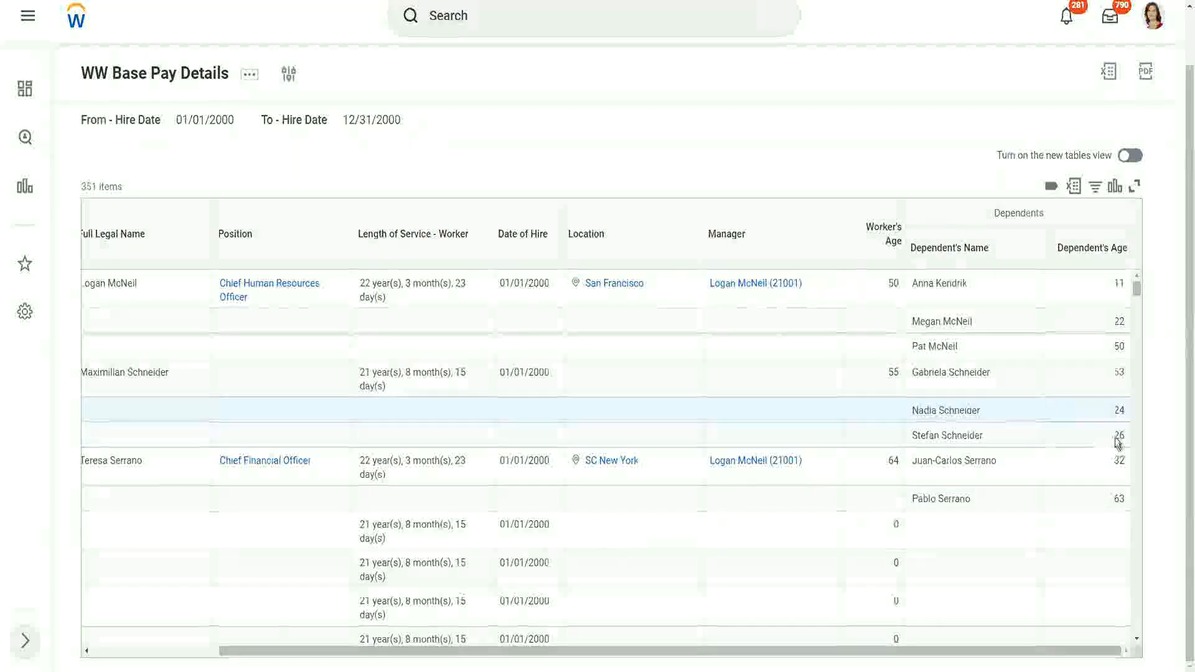
double_click(1117, 436)
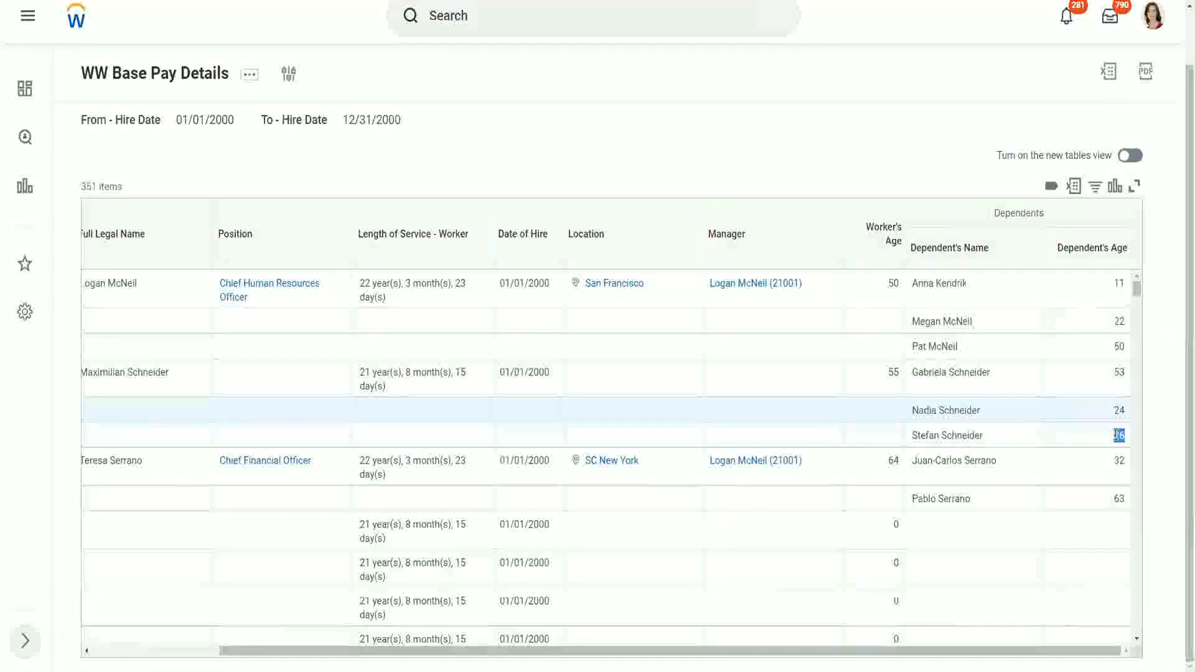
click(1032, 444)
scroll(1029, 439, down, 1)
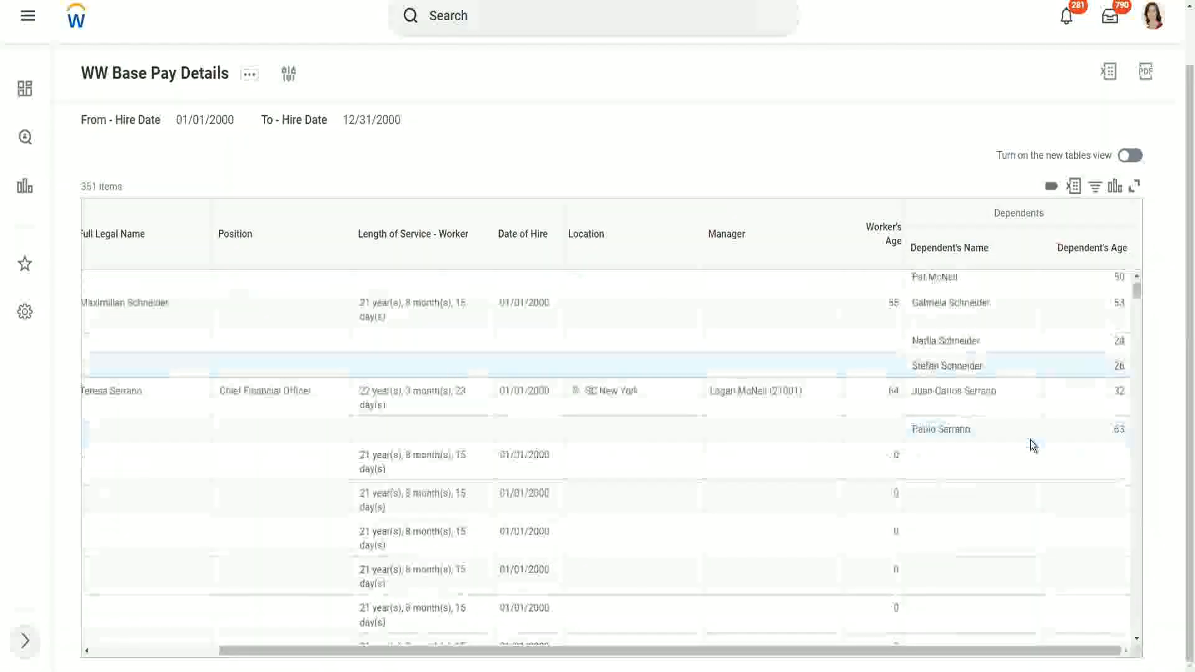
scroll(1029, 439, down, 2)
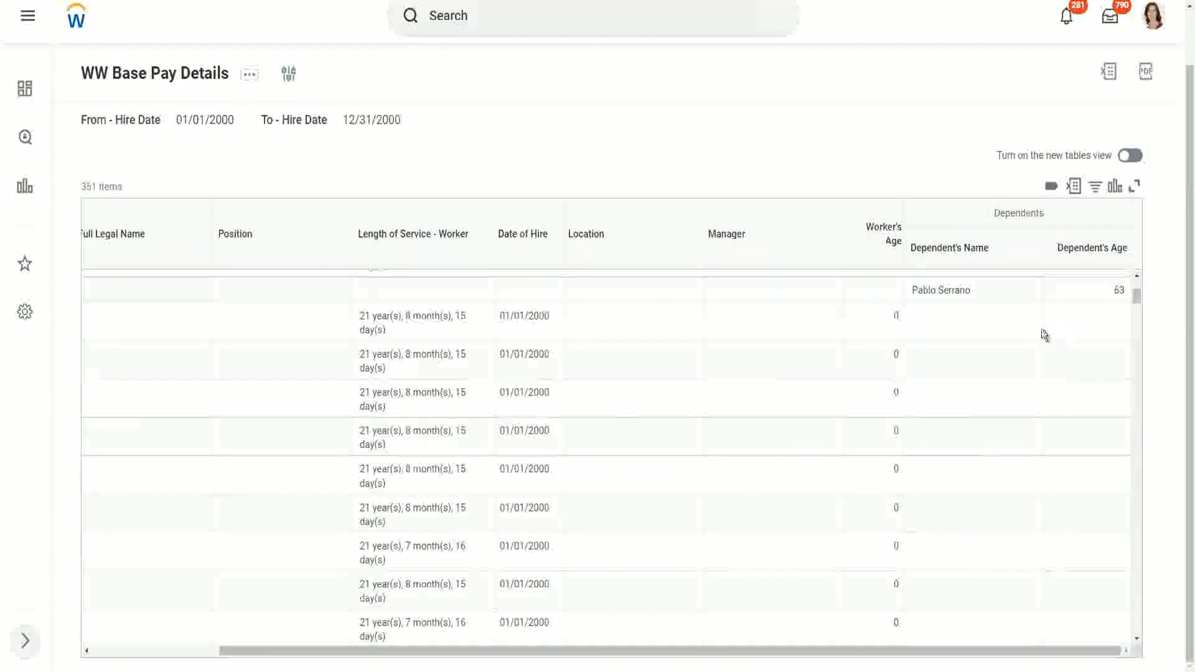
scroll(1044, 335, up, 3)
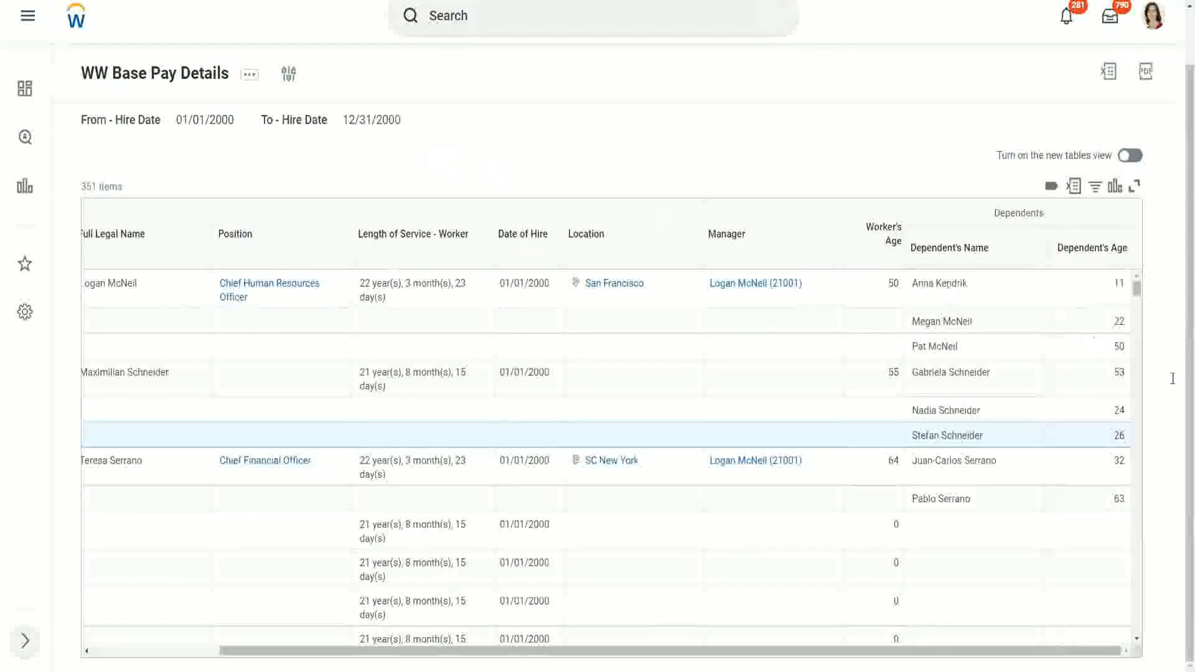
click(995, 284)
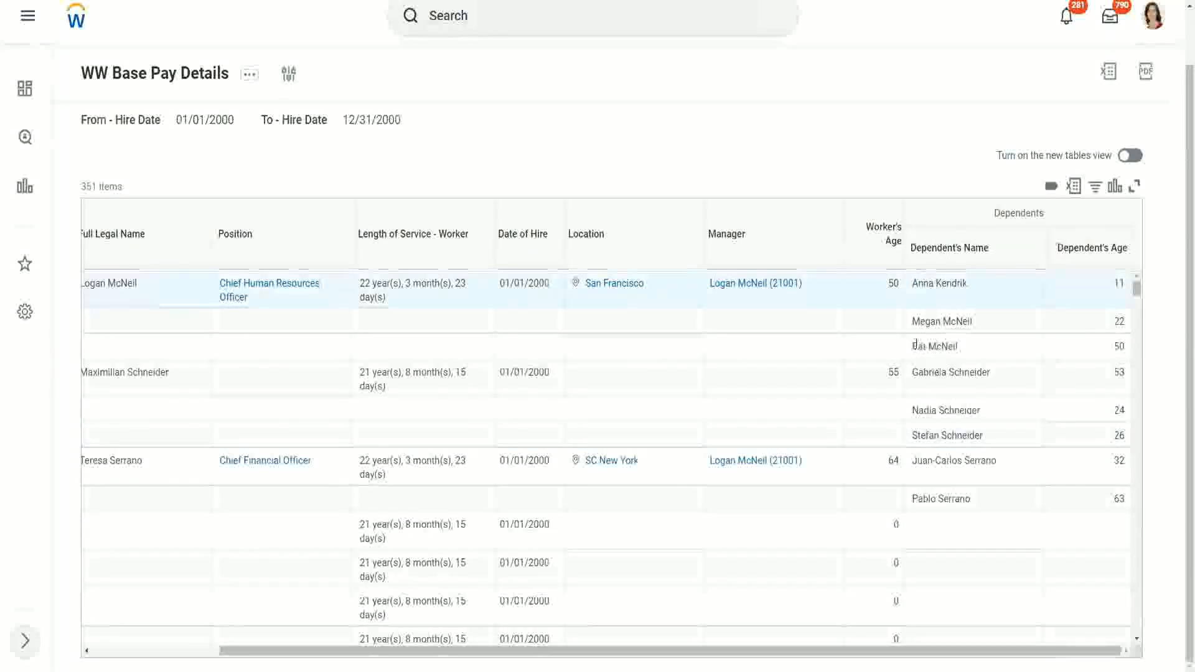
triple_click(963, 346)
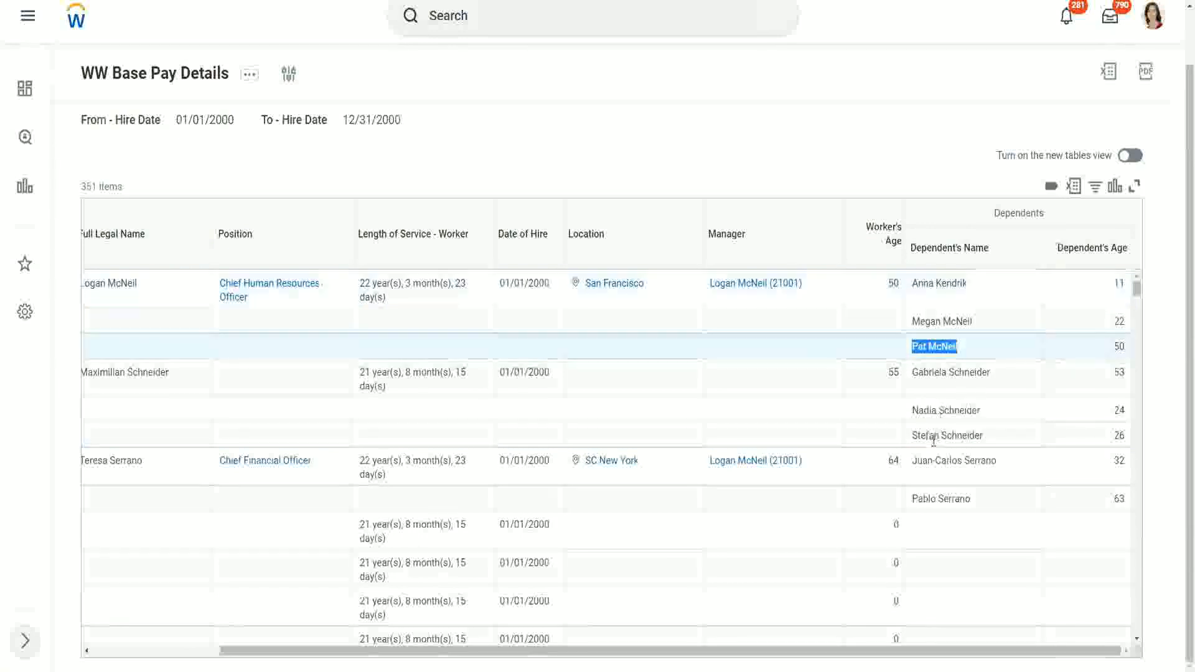
click(990, 499)
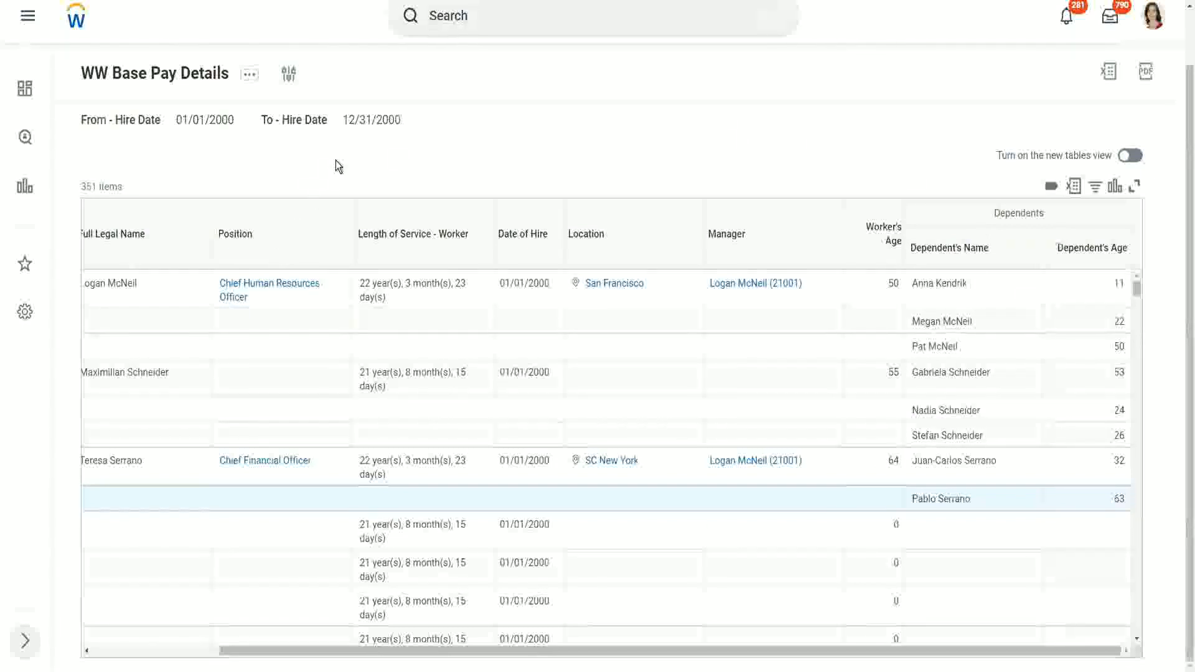
- Duplicate the report's browser tab and open the Create Calculated Field task in the copy
right_click(201, 0)
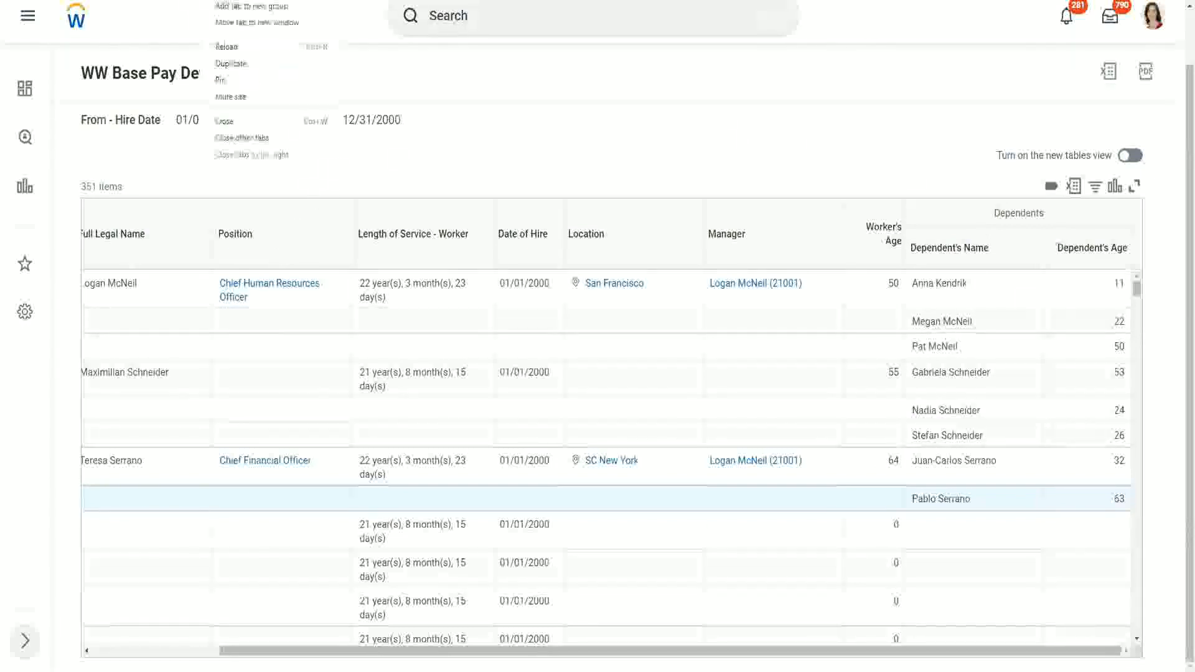
click(244, 62)
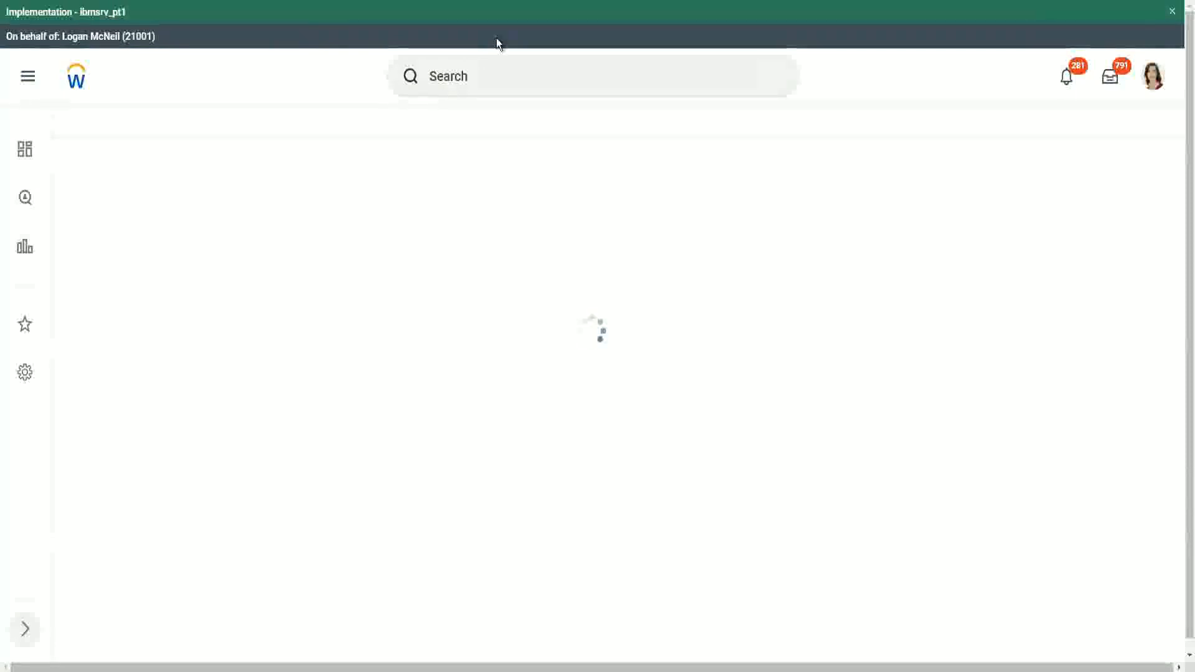
click(498, 78)
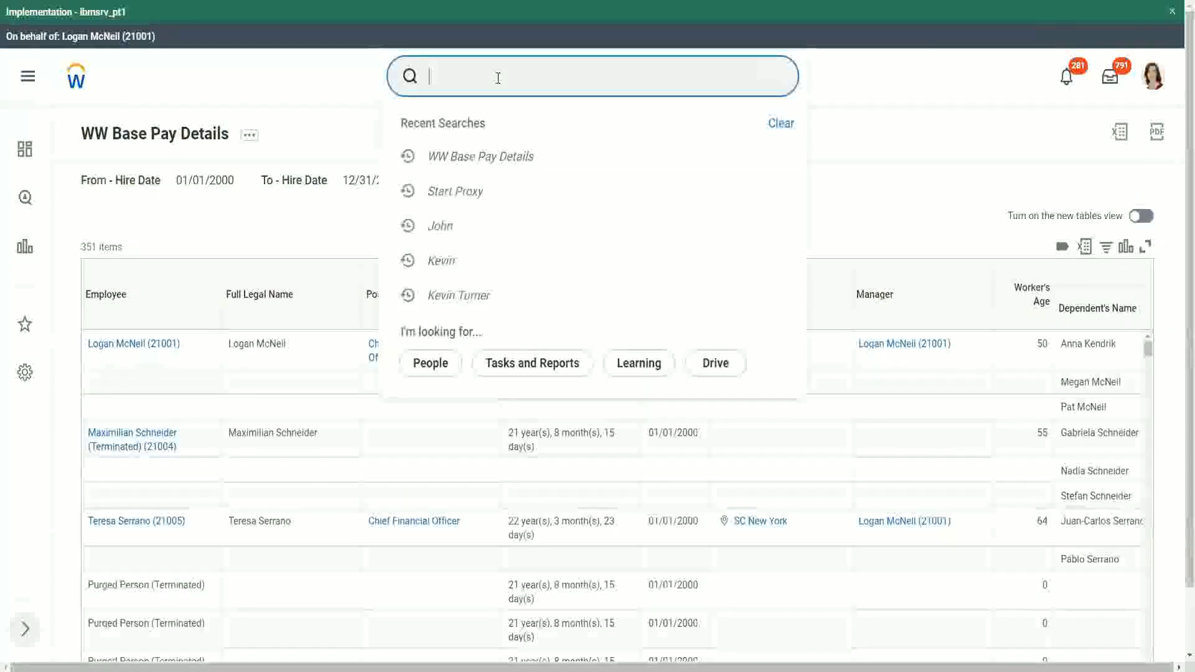
text(create calc )
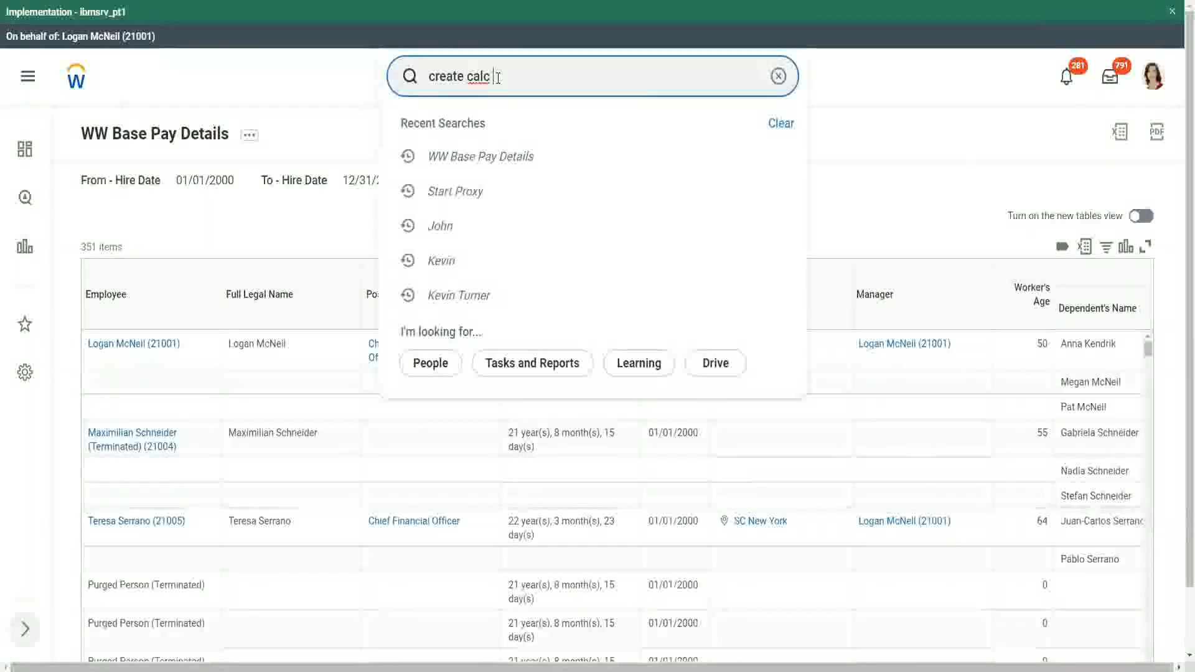
text(field)
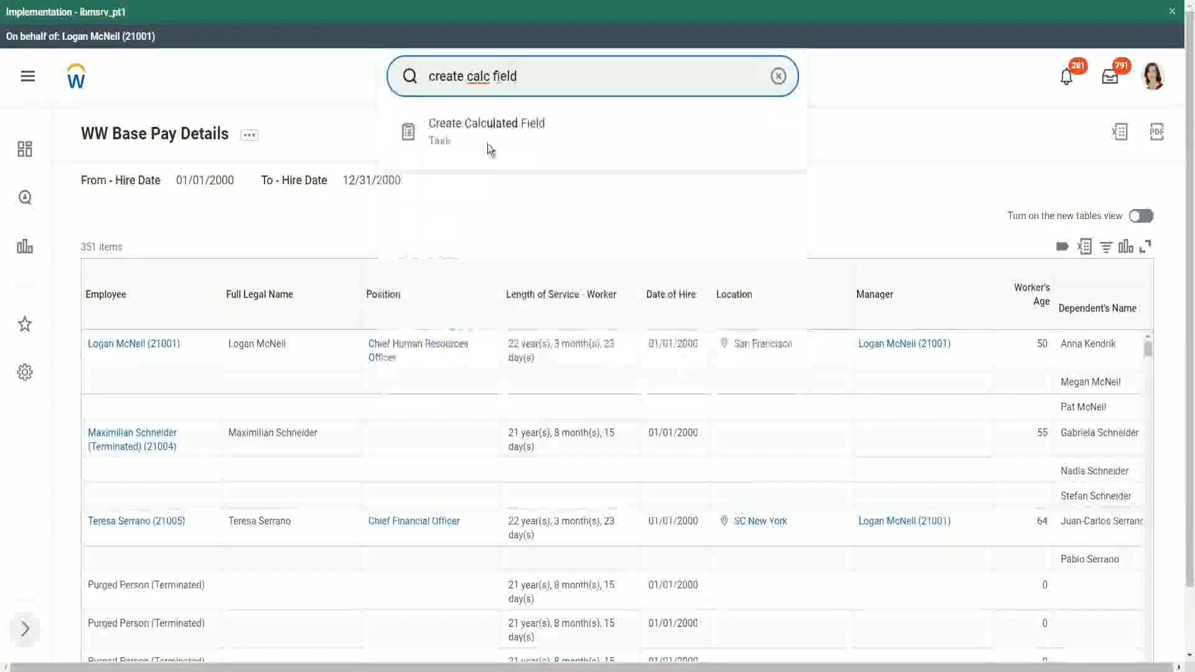
click(488, 132)
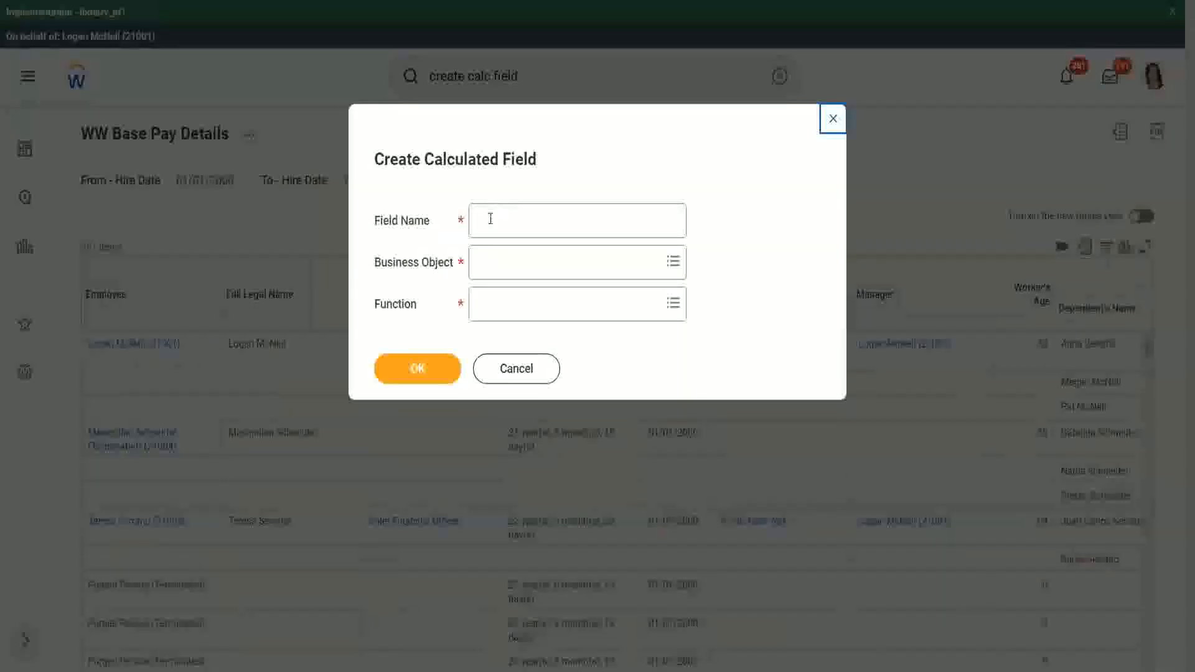
- Name the calculated field CF-WW-ESI-Eldest Dependent and set its business object to Worker
click(490, 219)
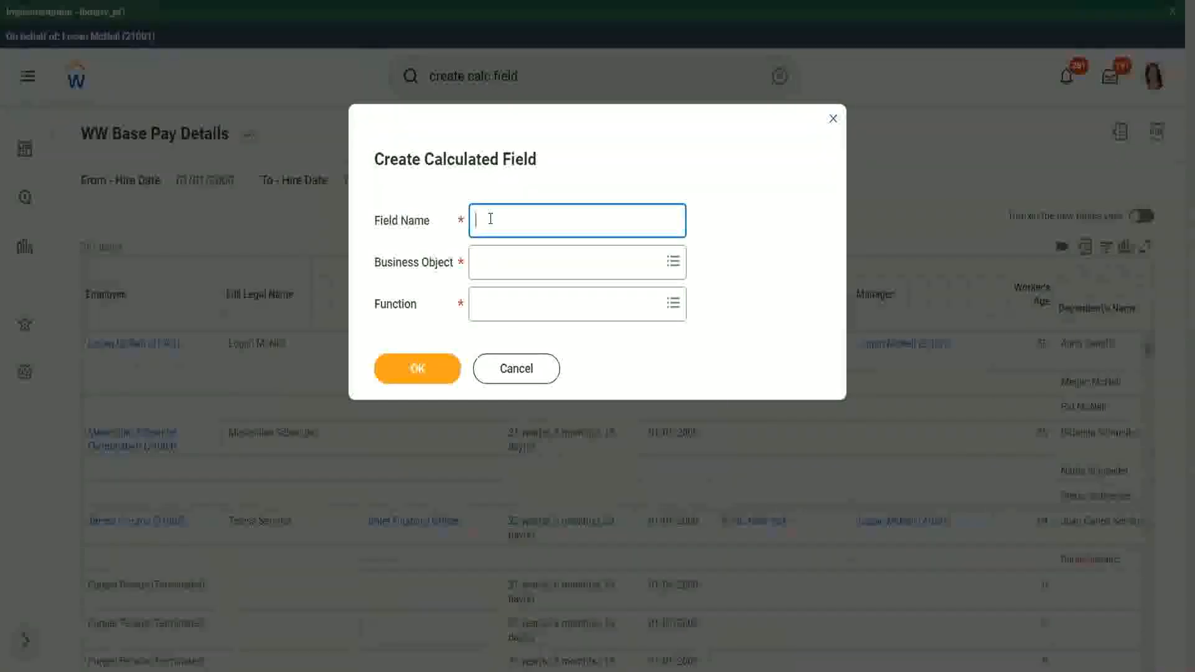
text(CF WW)
text(-ESH)
text(-Elde)
text(st Dependent)
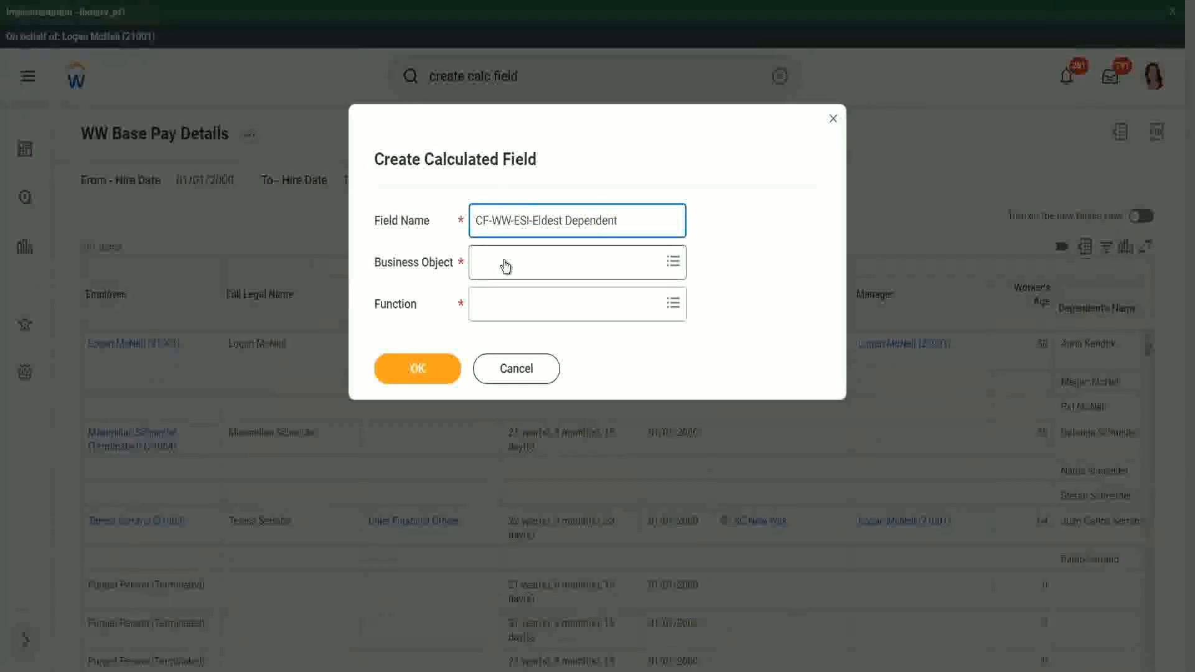
click(506, 267)
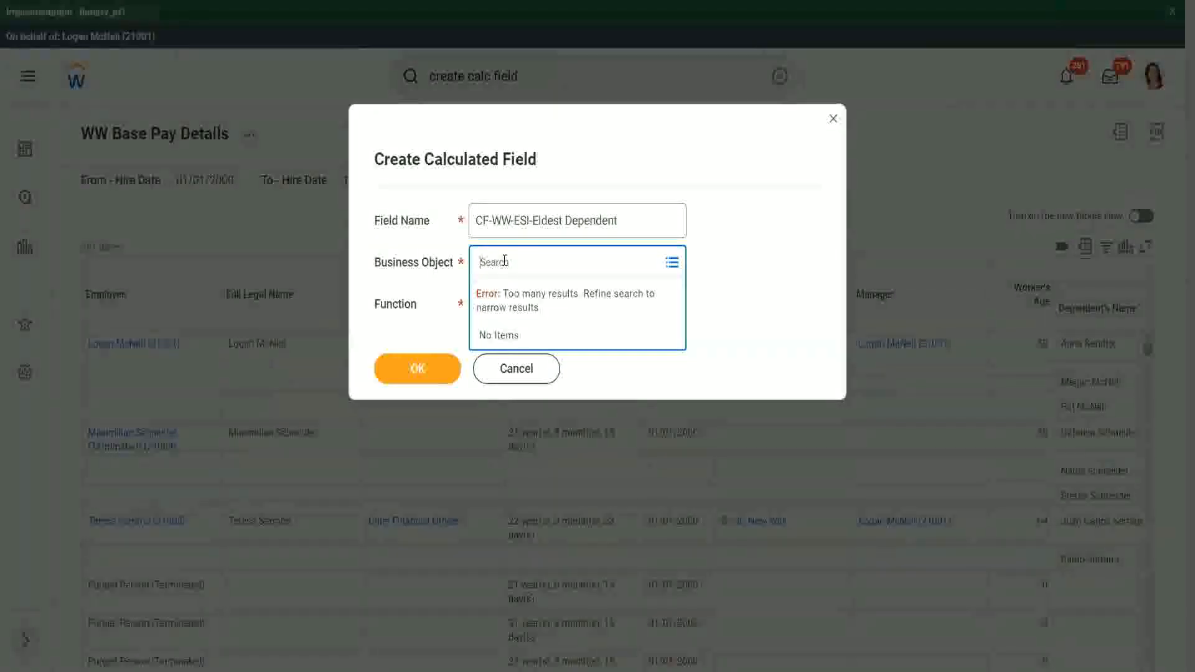
text(worker)
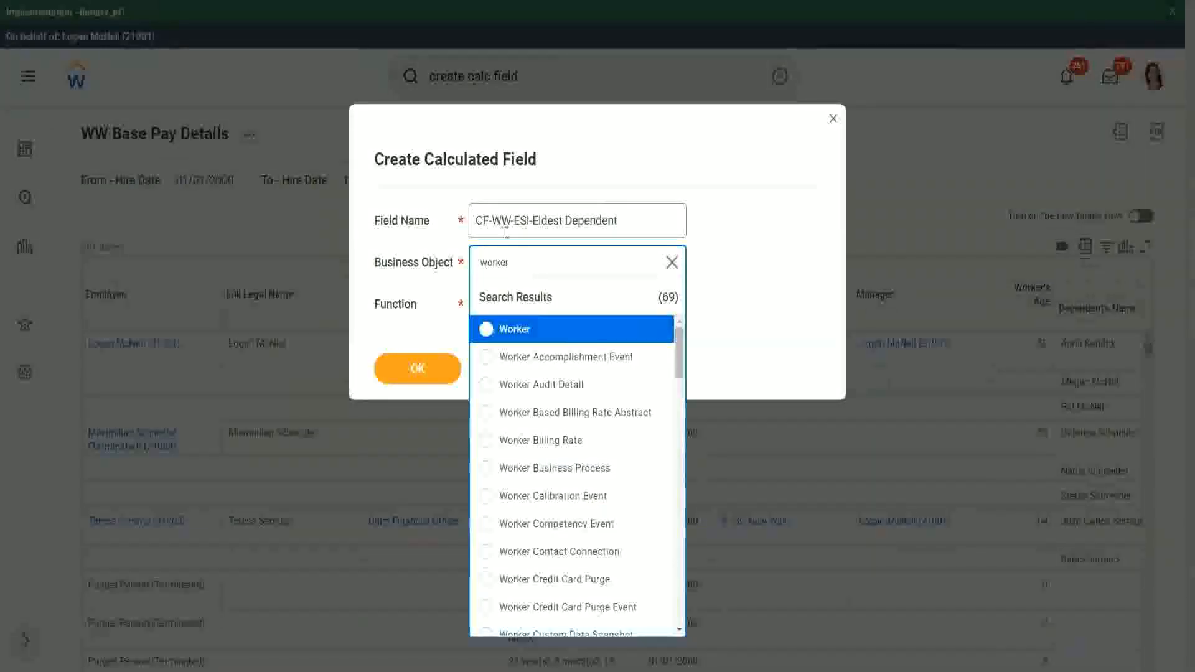
click(563, 337)
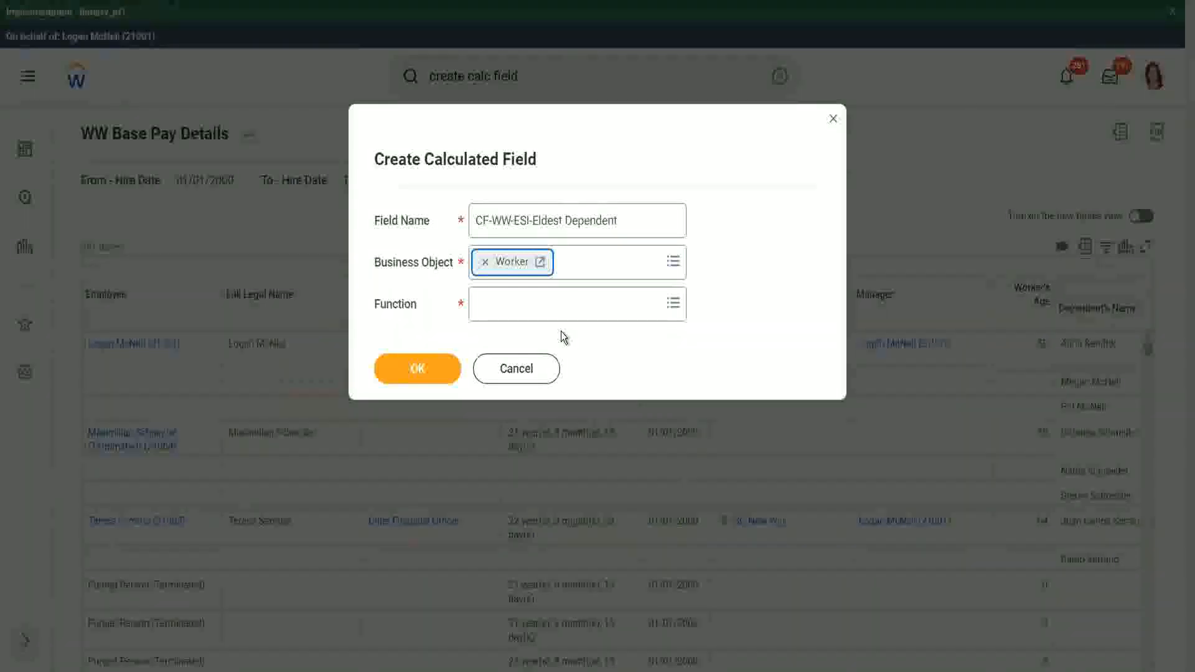
- Choose Extract Single Instance as the calculated field's function and proceed to its definition
click(508, 308)
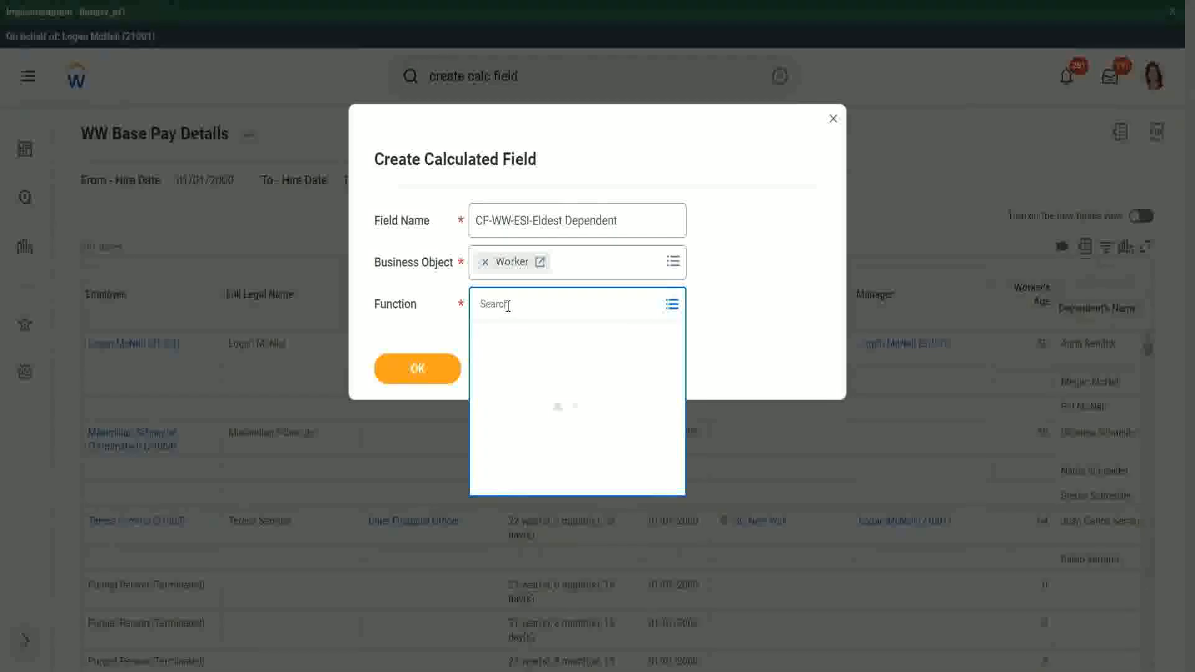
text(esi)
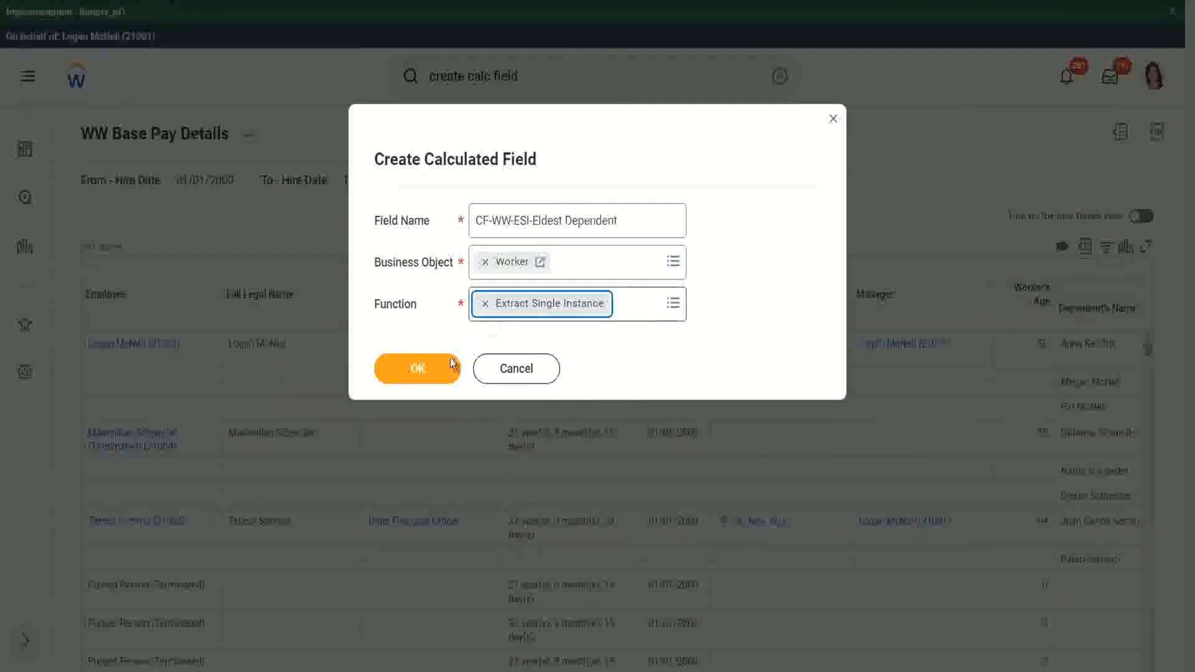
click(419, 367)
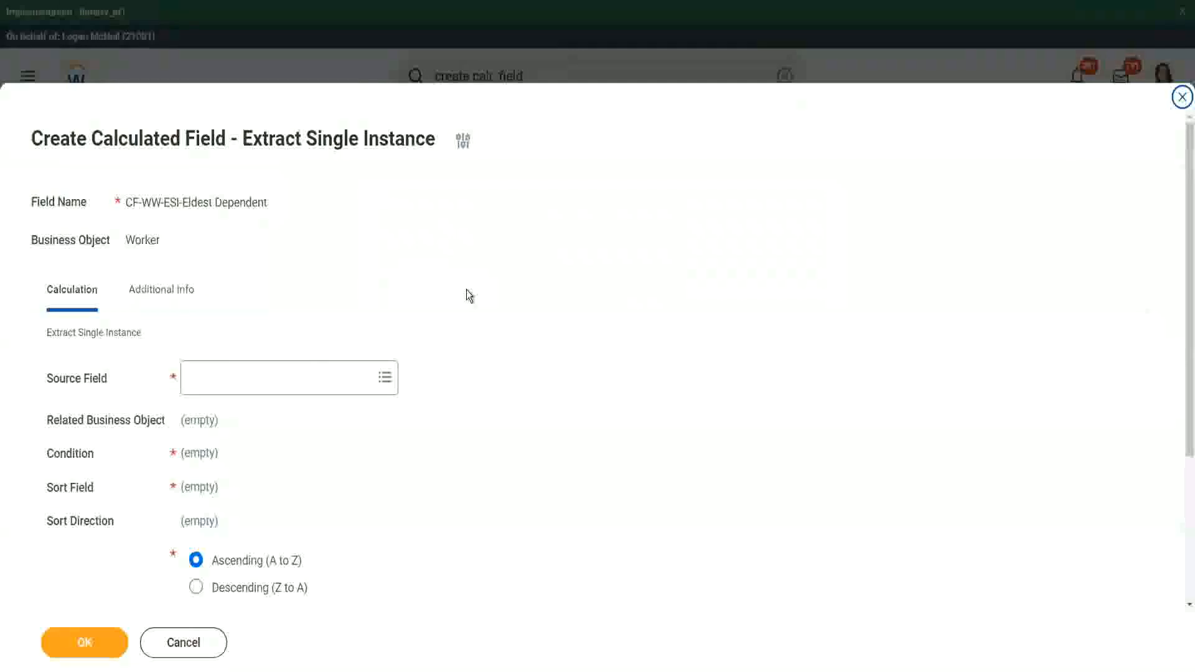
- Set the calculation's source field to Dependents and check the related business object it brings in
scroll(466, 291, down, 3)
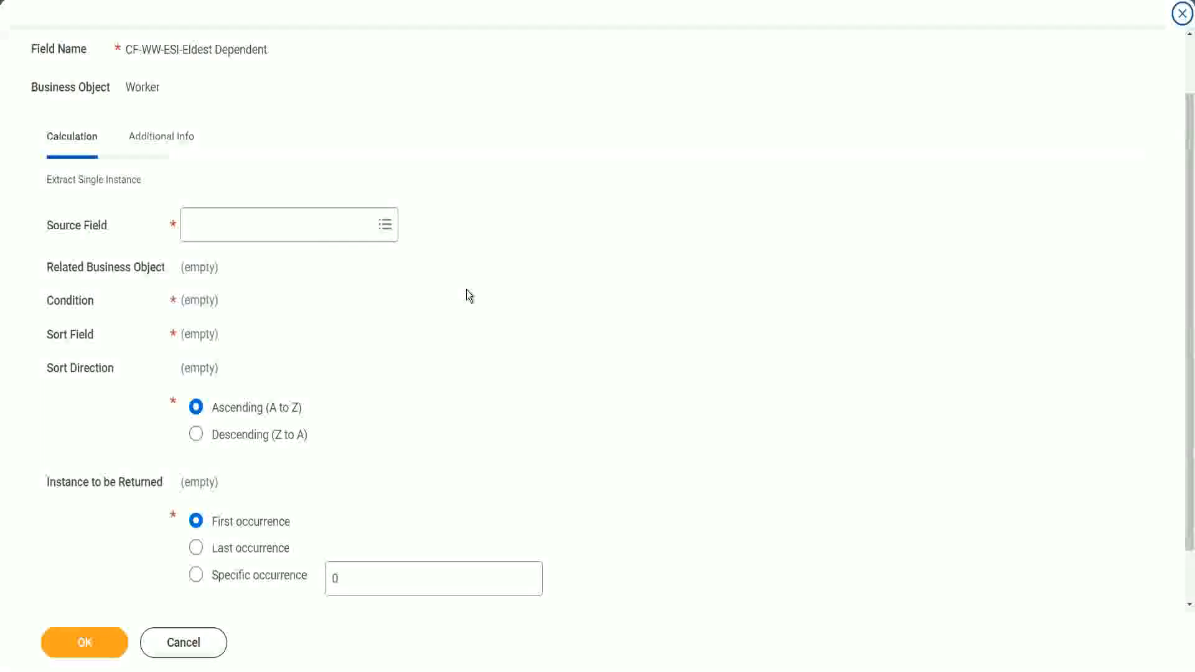
click(239, 226)
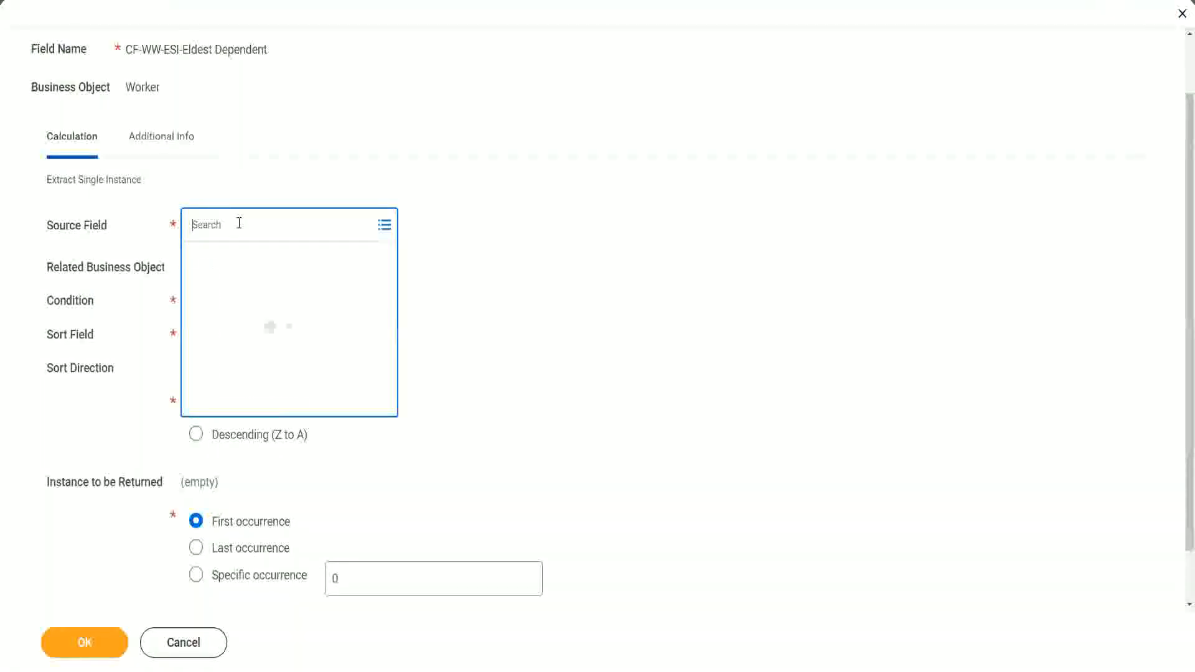
text(depemnd)
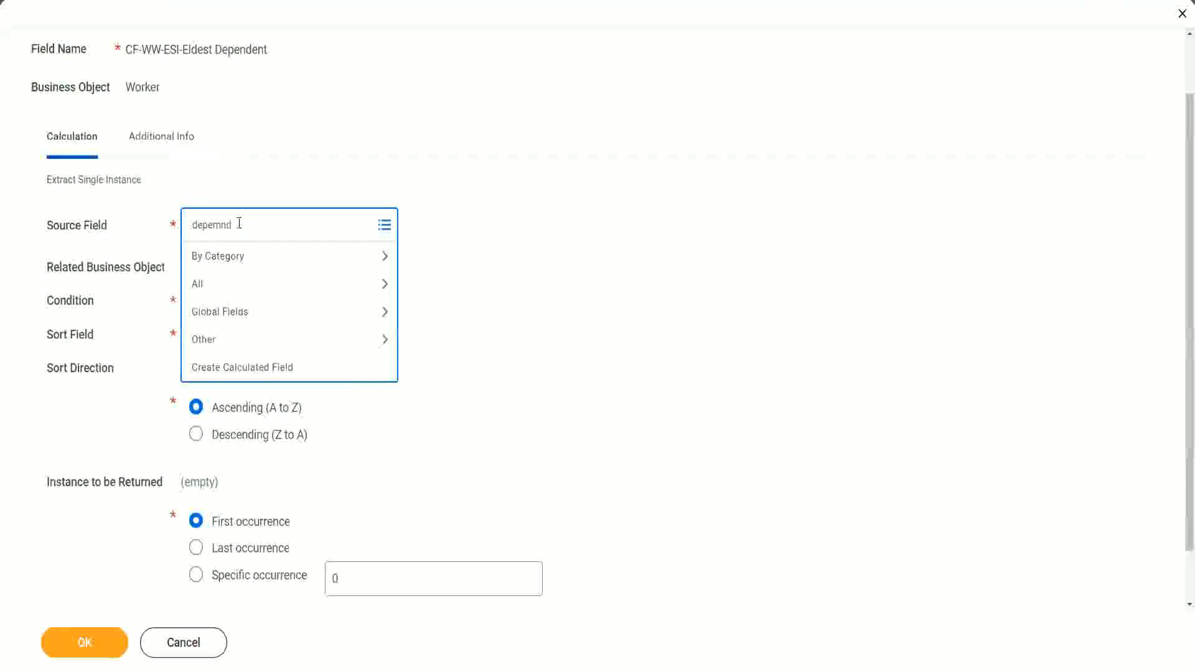
key(BackSpace)
key(BackSpace)
key(BackSpace)
text(ndent)
key(Return)
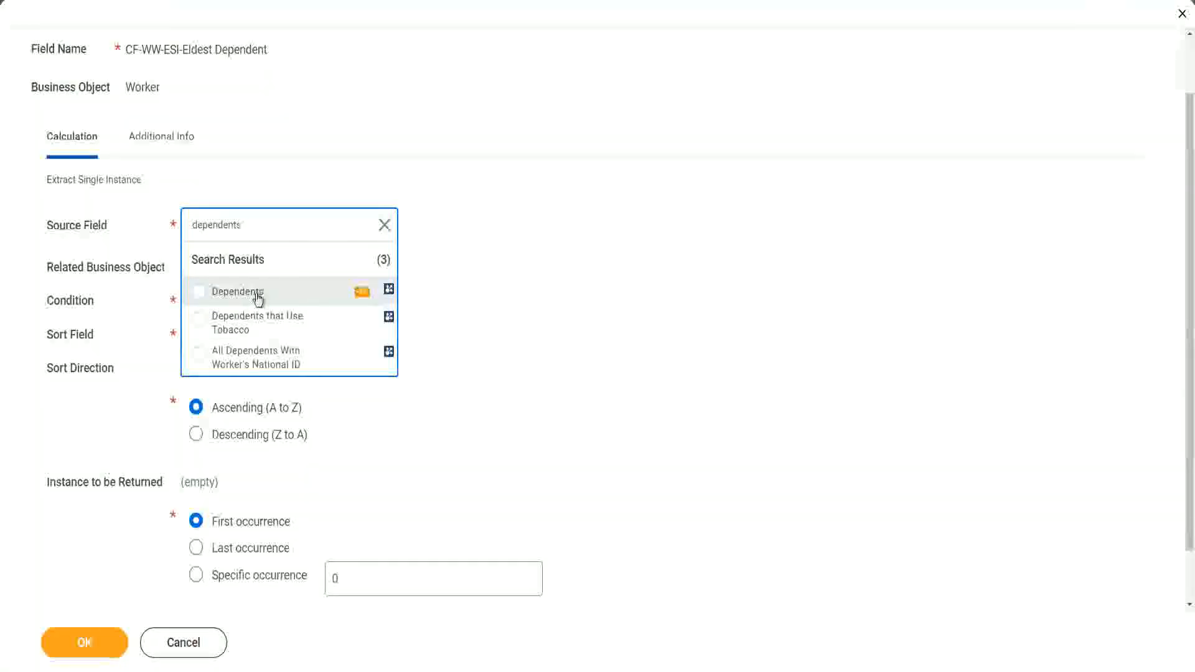
click(258, 297)
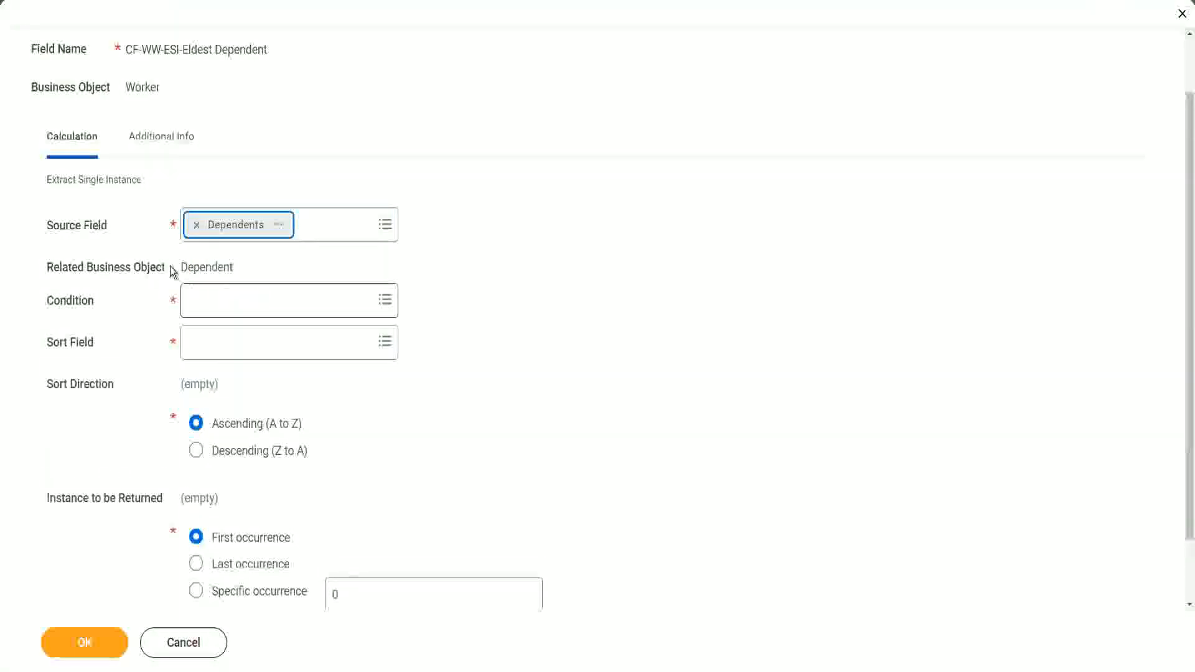
drag(181, 267, 241, 269)
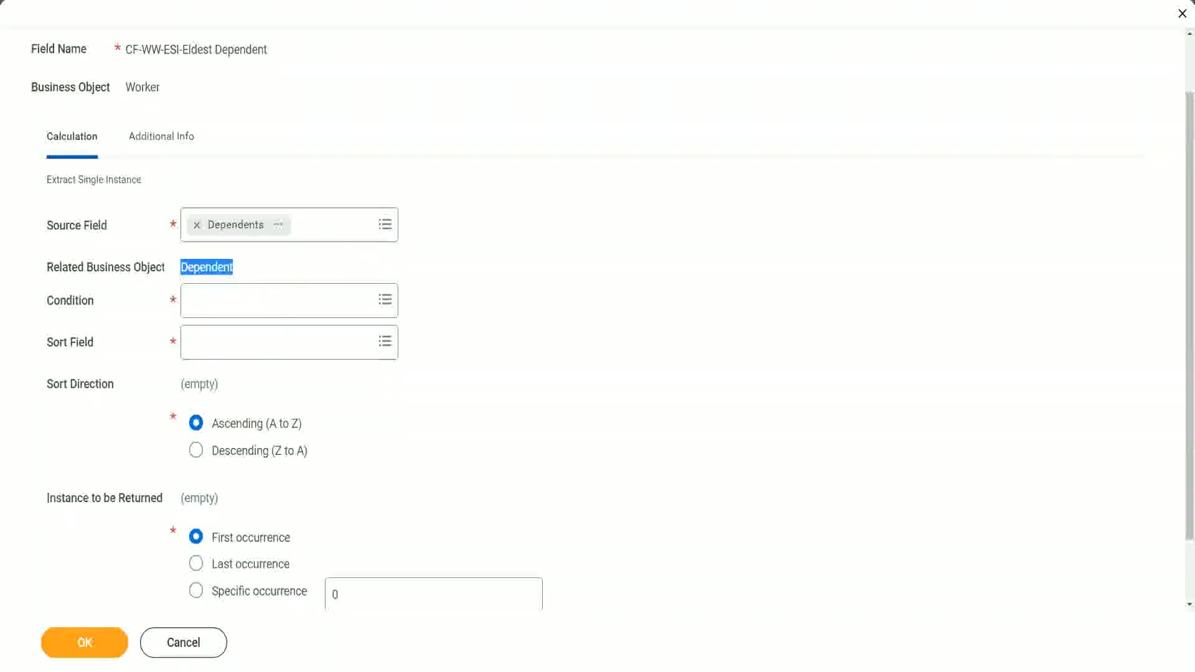
drag(38, 251, 261, 282)
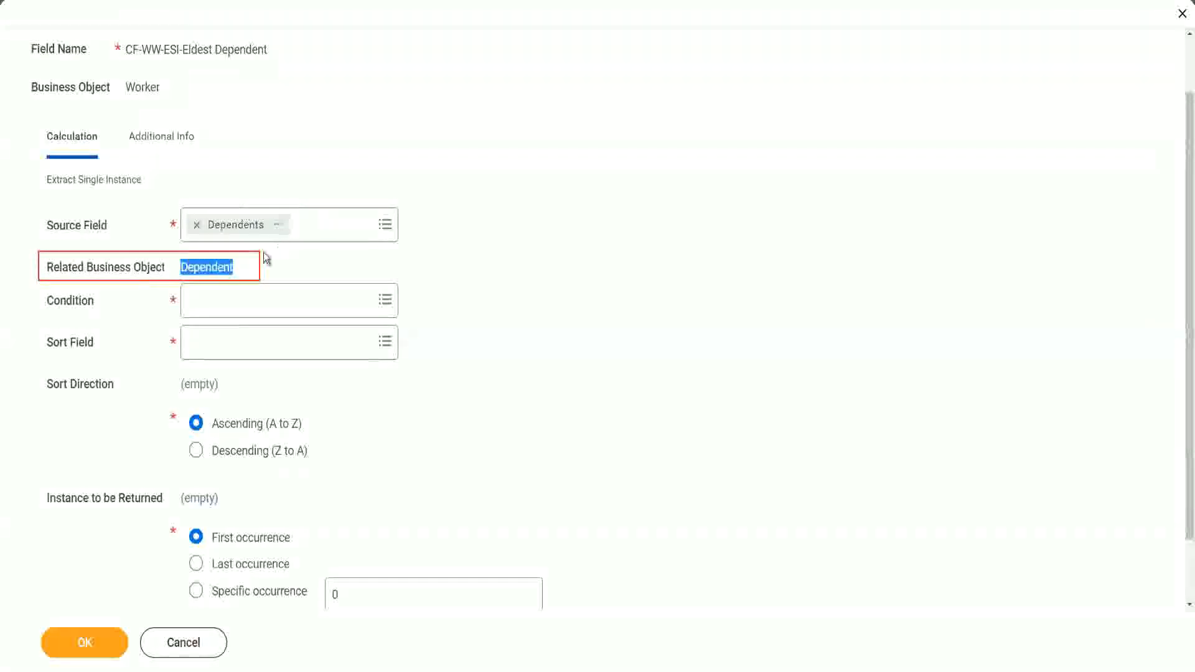
click(202, 268)
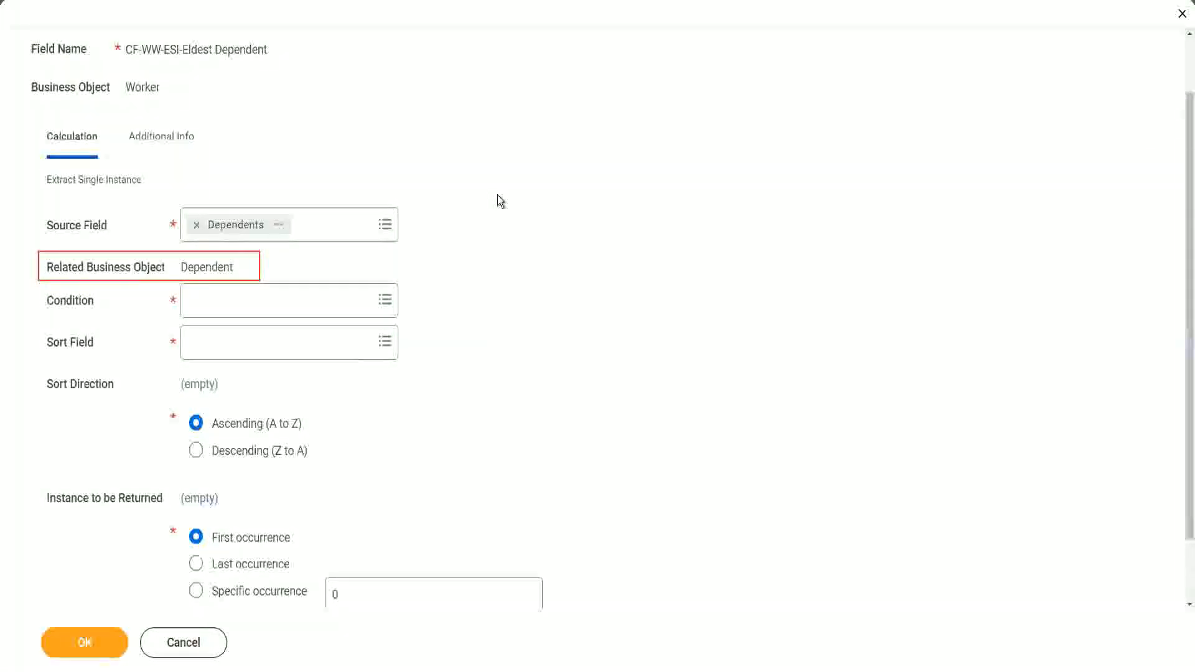
- Set the calculation's condition to Is True and check that report field's details
click(229, 299)
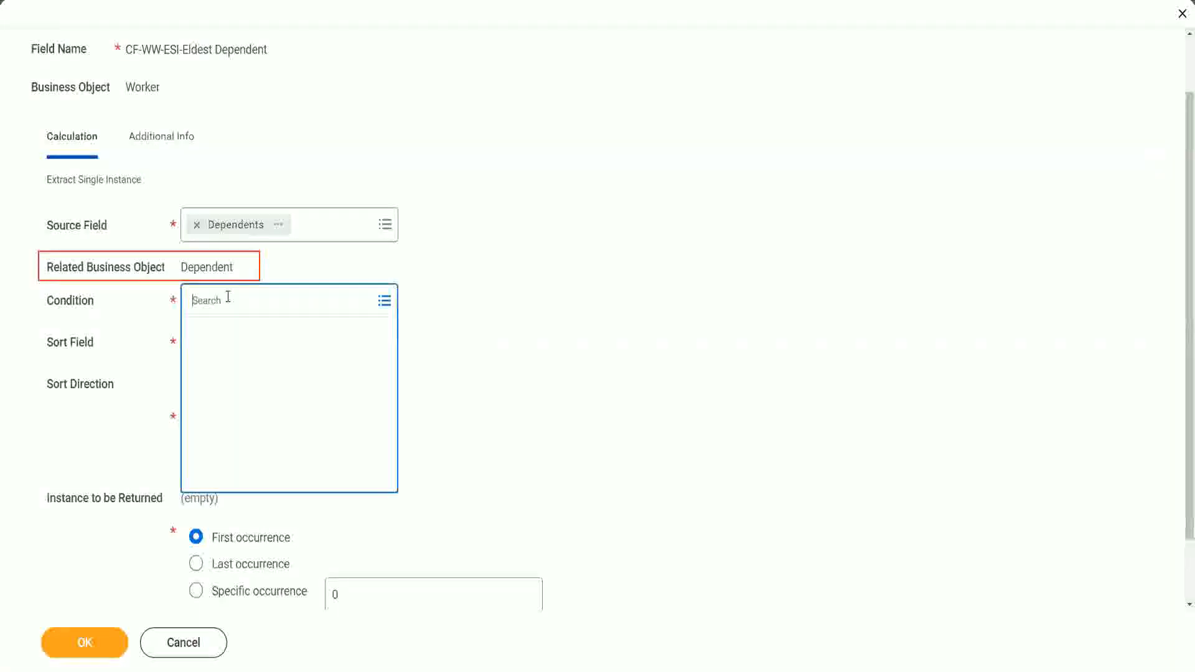
text(is )
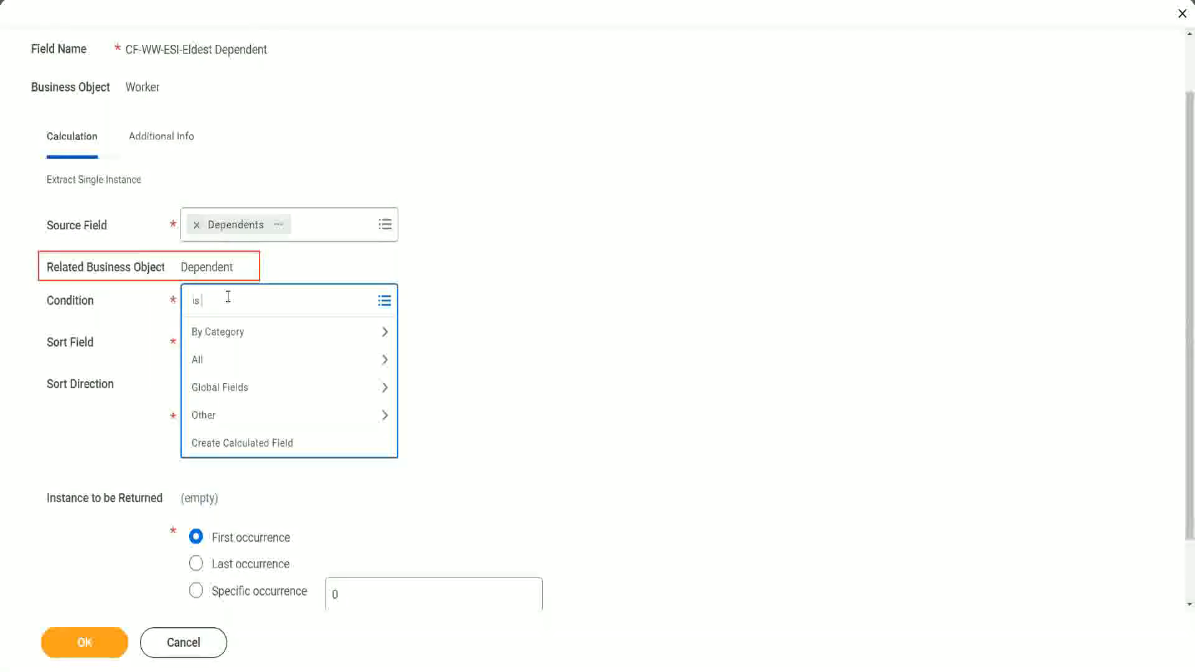
text(true)
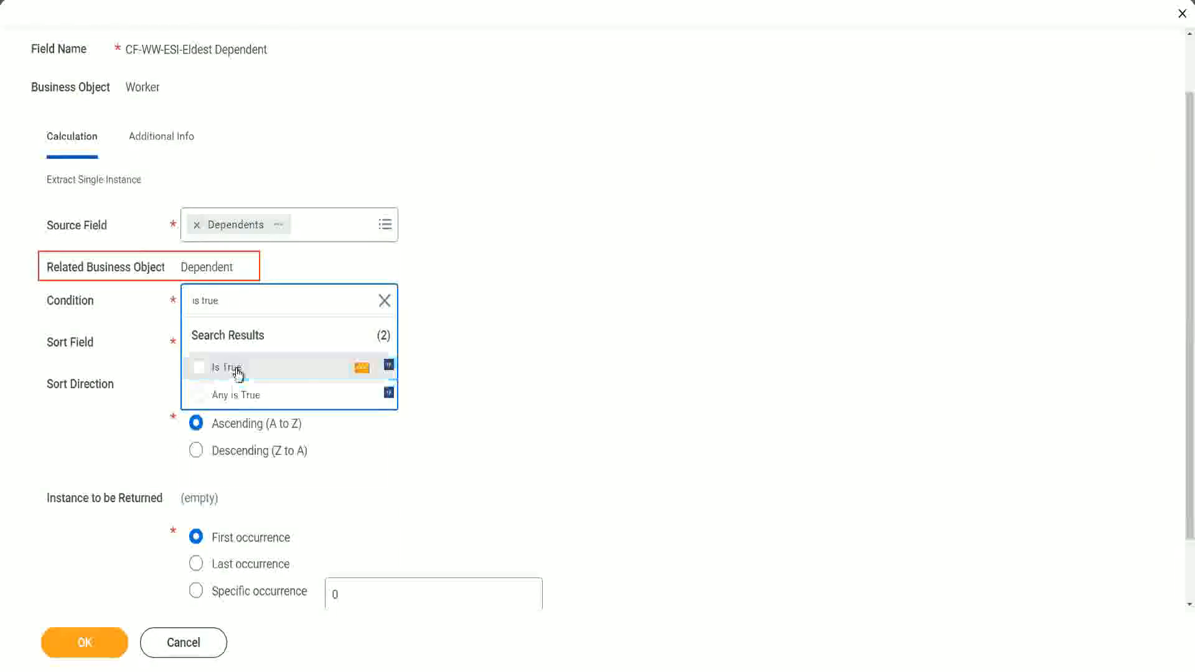
click(237, 373)
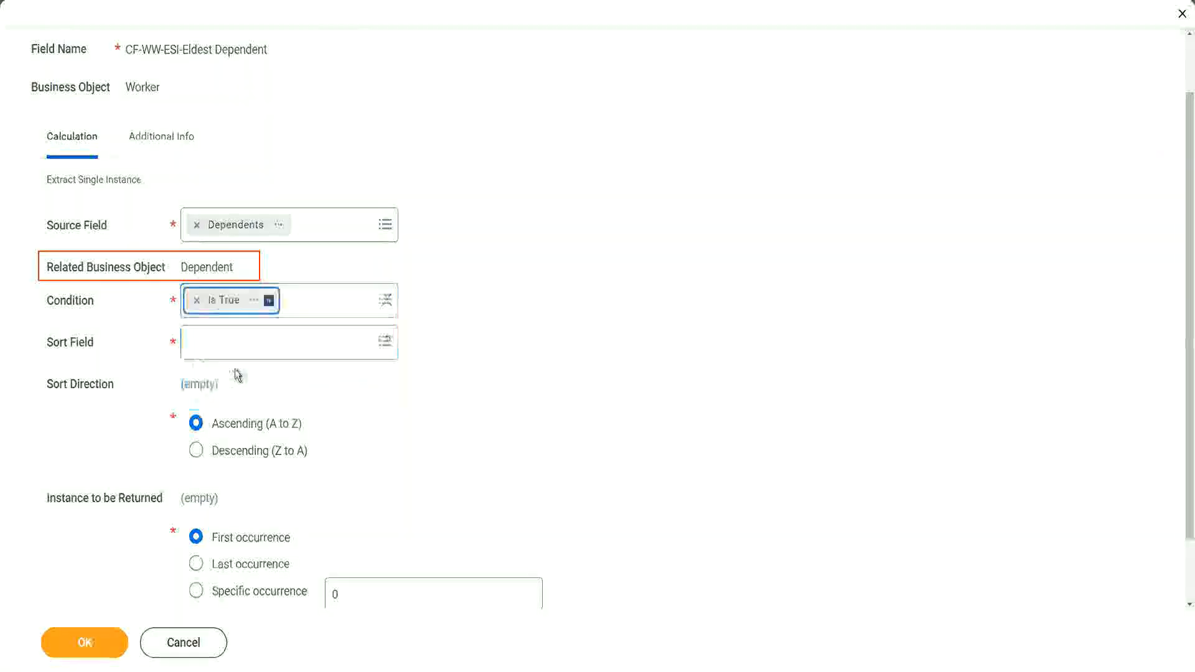
click(255, 302)
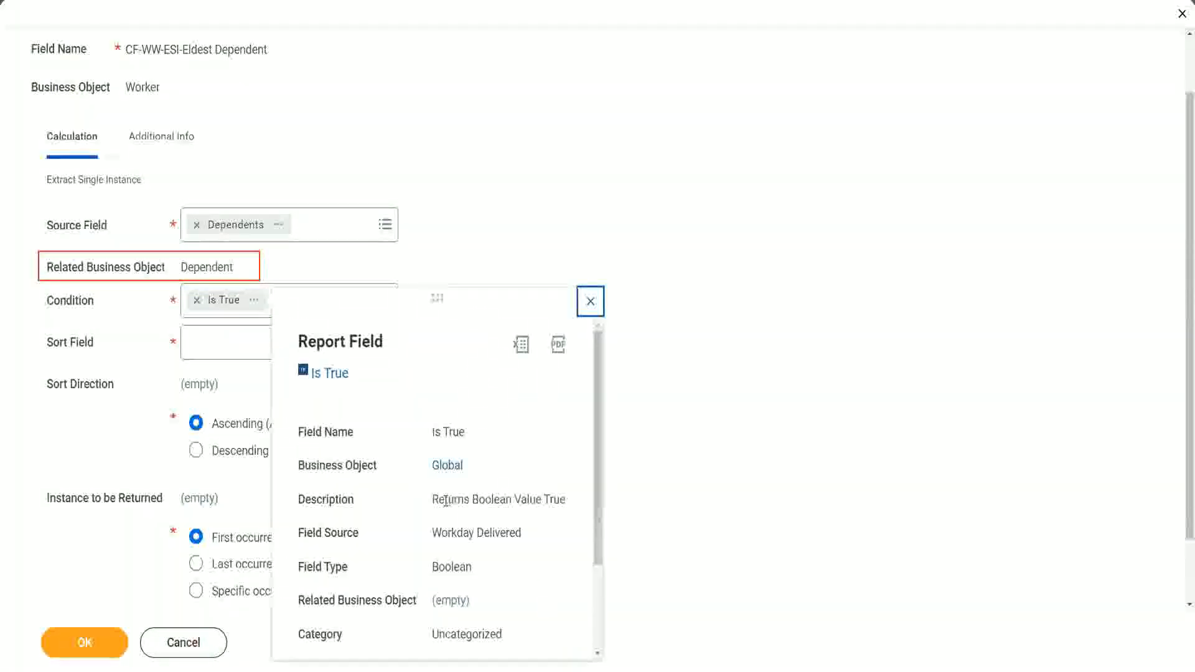
drag(434, 500, 473, 530)
click(473, 526)
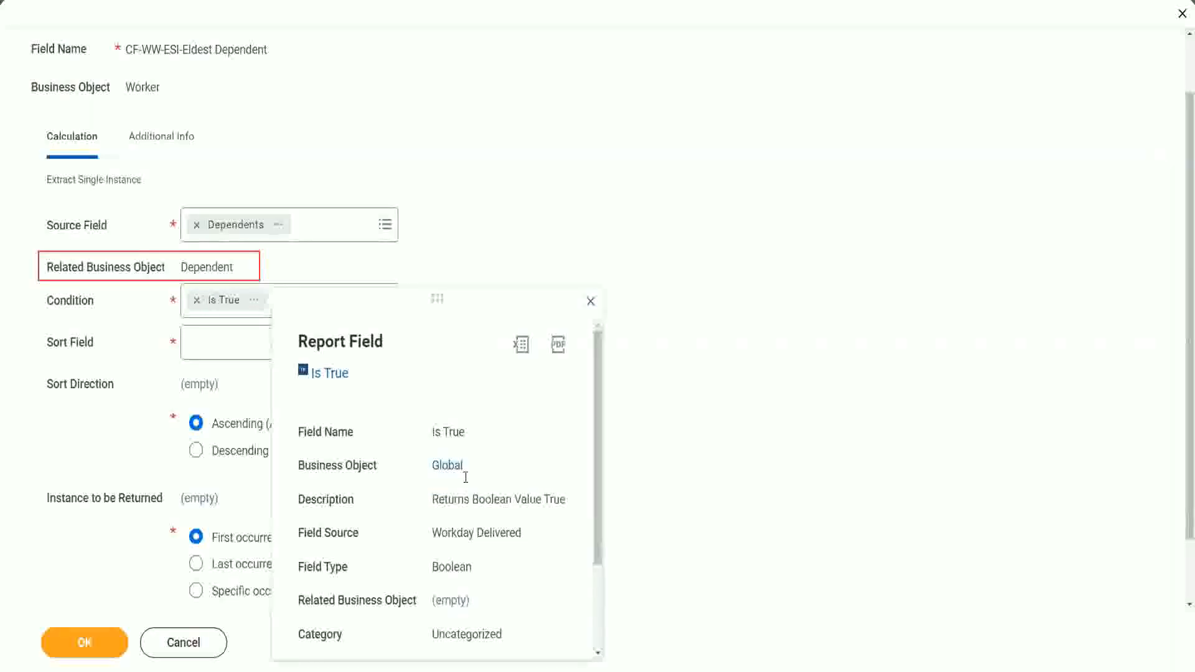
click(591, 302)
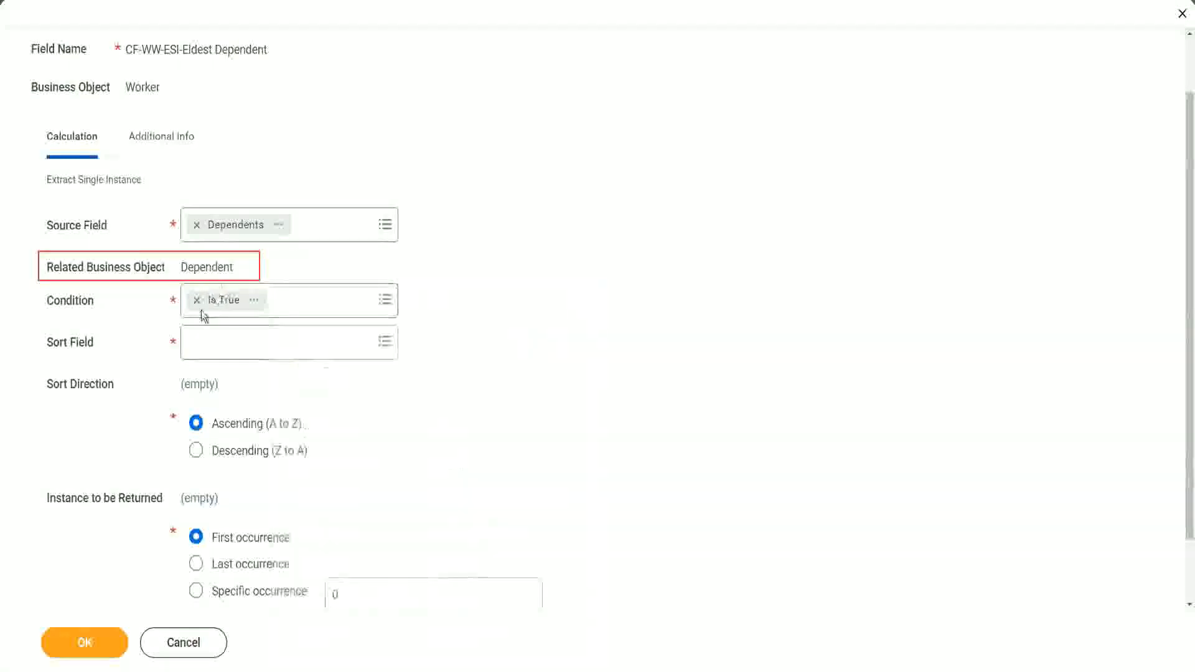
- Set the sort field to Age with descending sort direction and save the calculated field
click(225, 348)
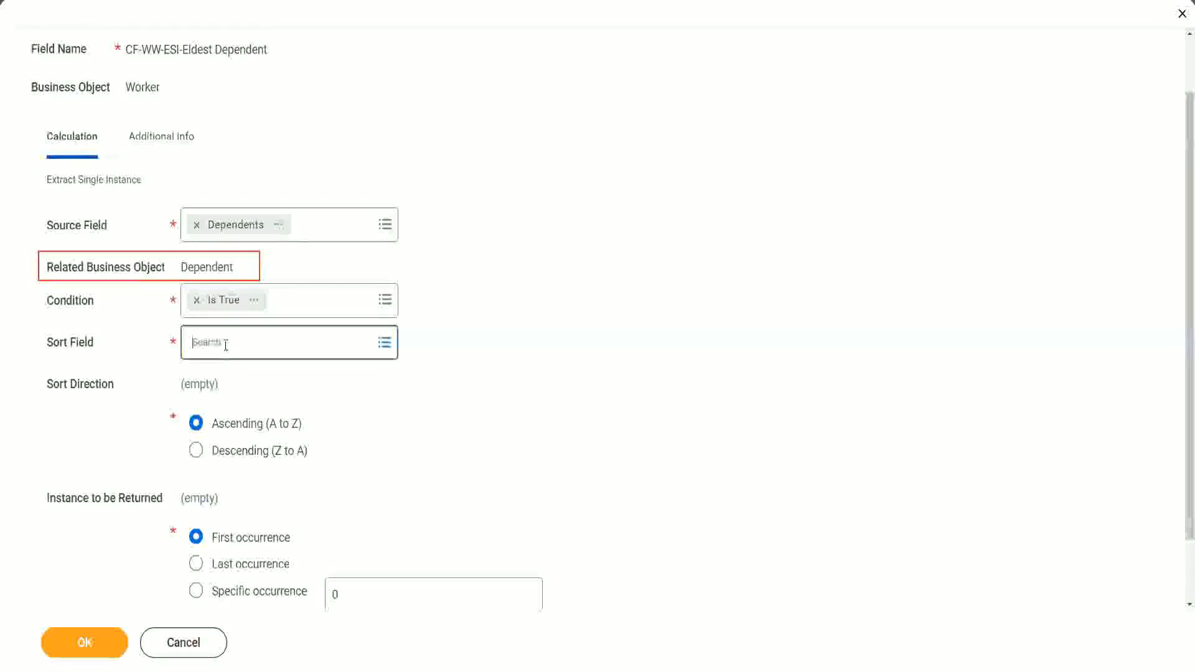
text(a)
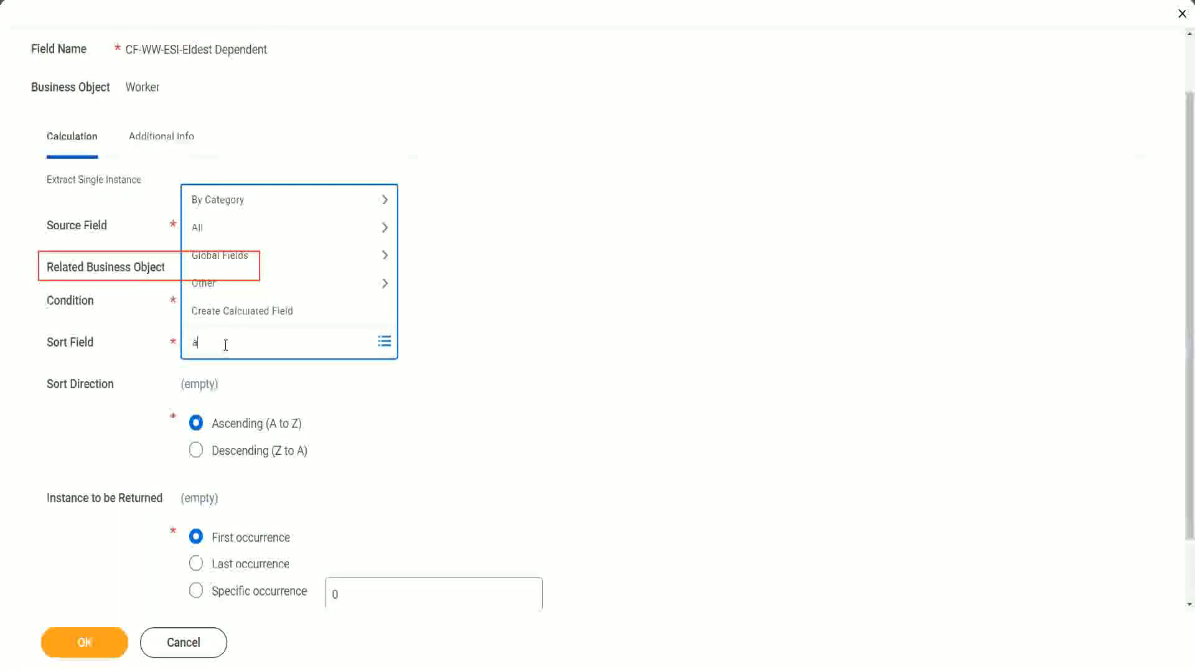
text(ge)
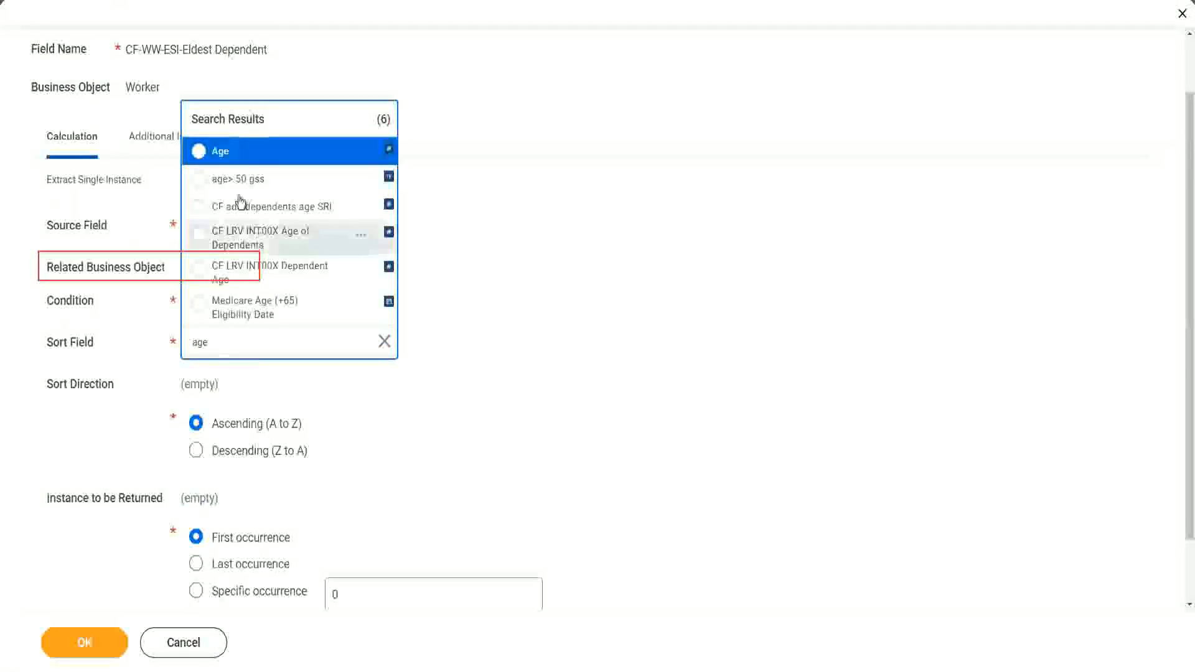
click(223, 159)
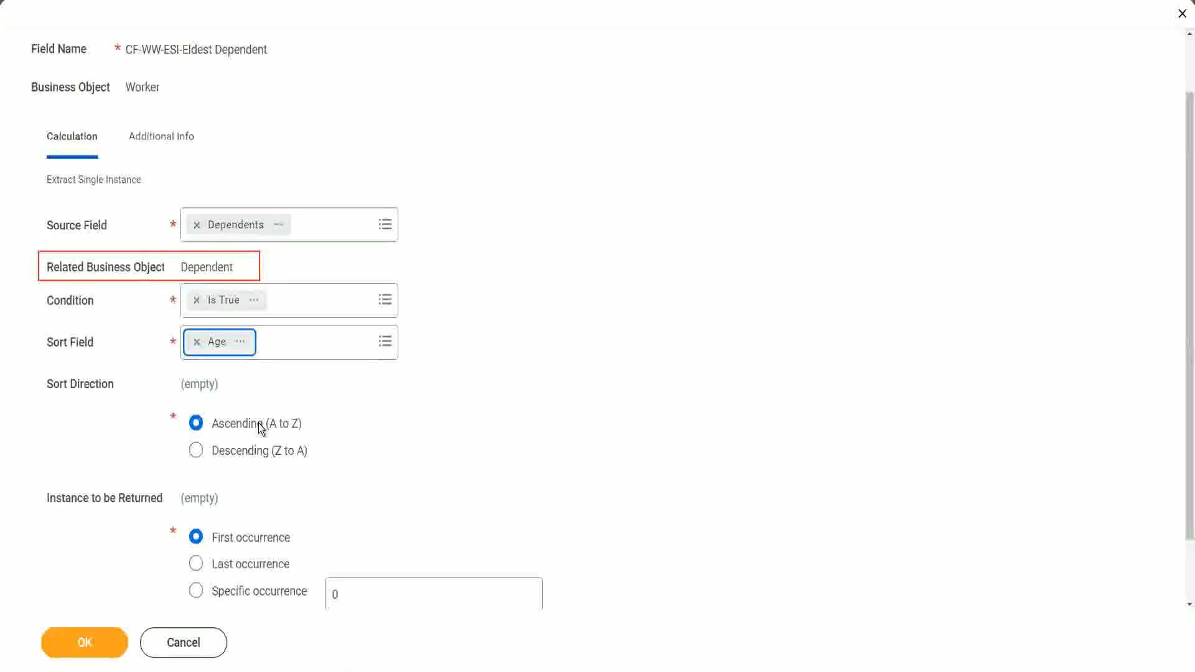
click(259, 457)
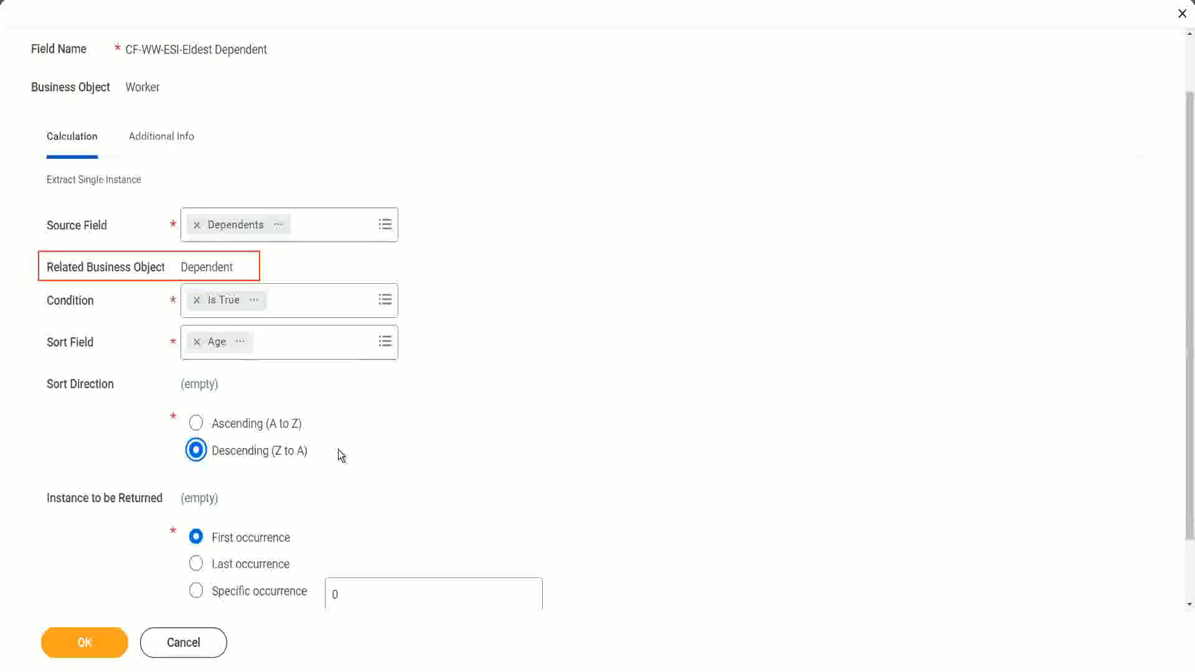
click(86, 642)
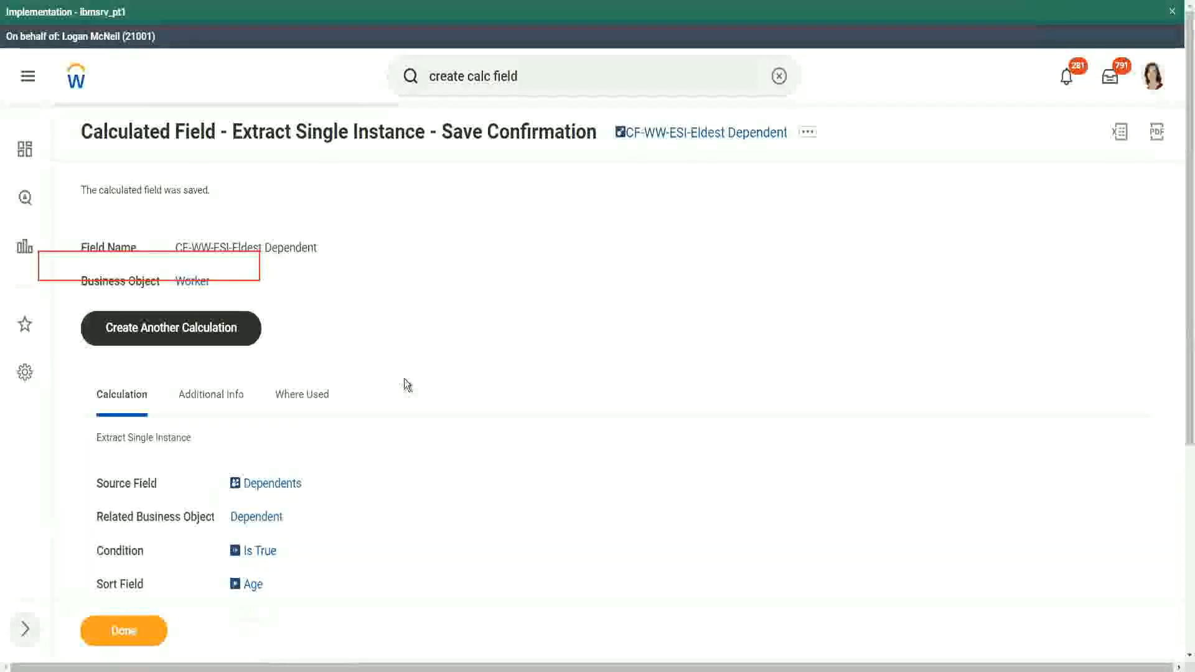
scroll(405, 378, down, 2)
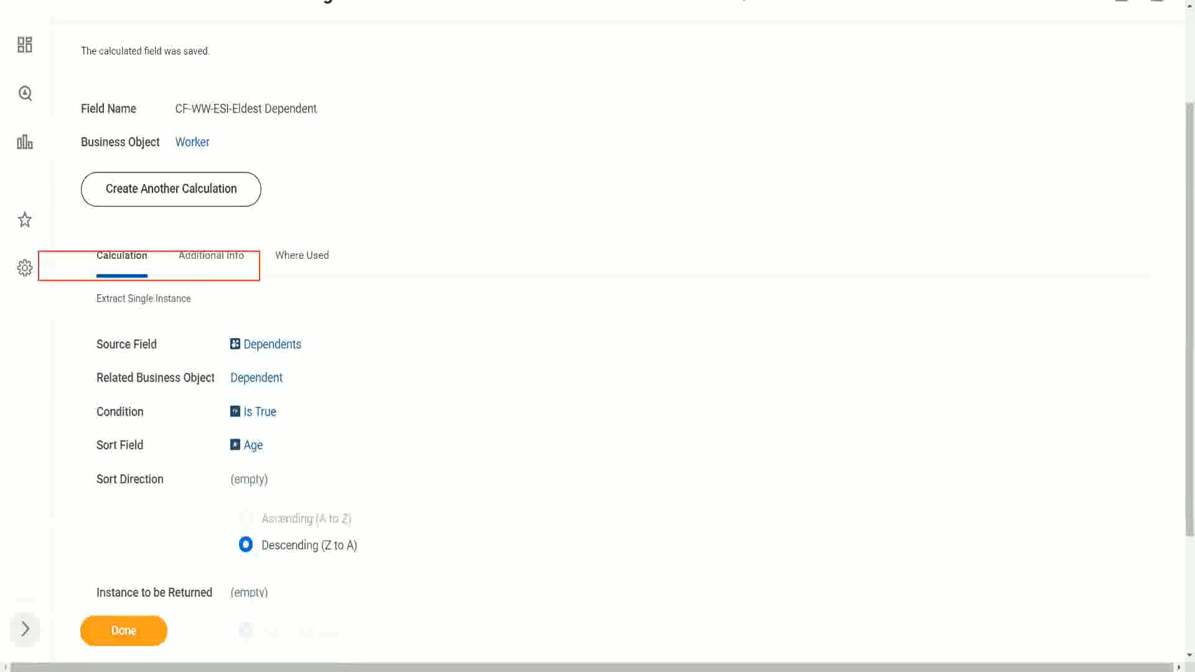
- Switch to the text editor notes and reword the question on line 13 to "How to find the Eldest Dependent Child ??"
key(alt+Tab)
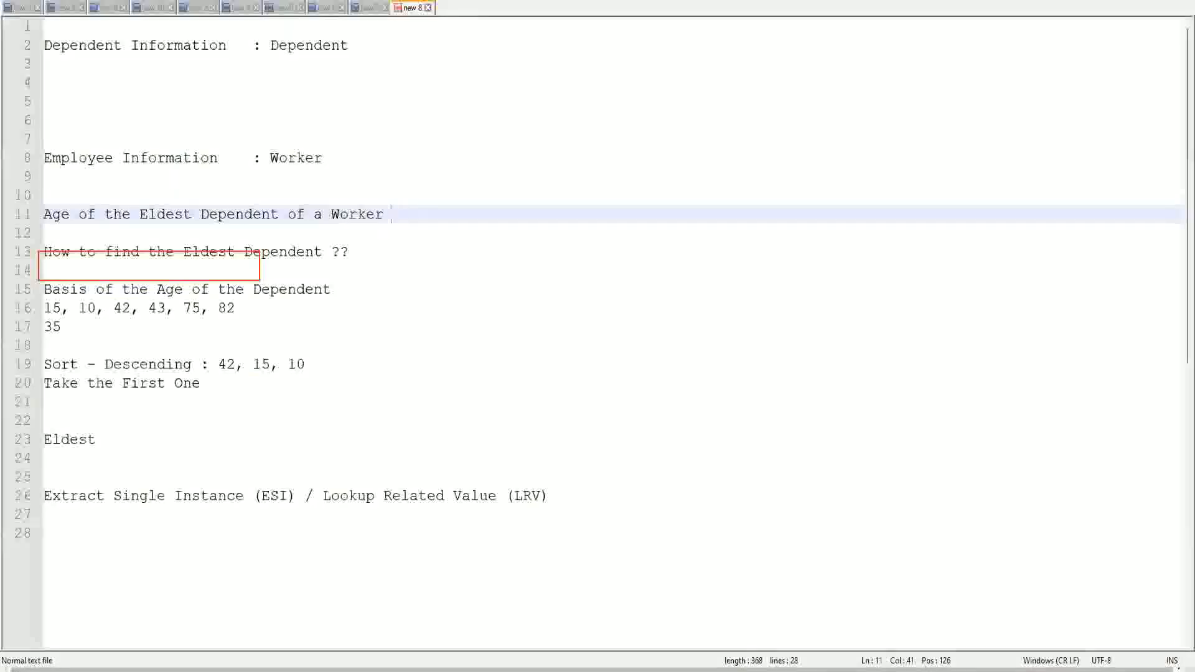
double_click(278, 251)
text(Child )
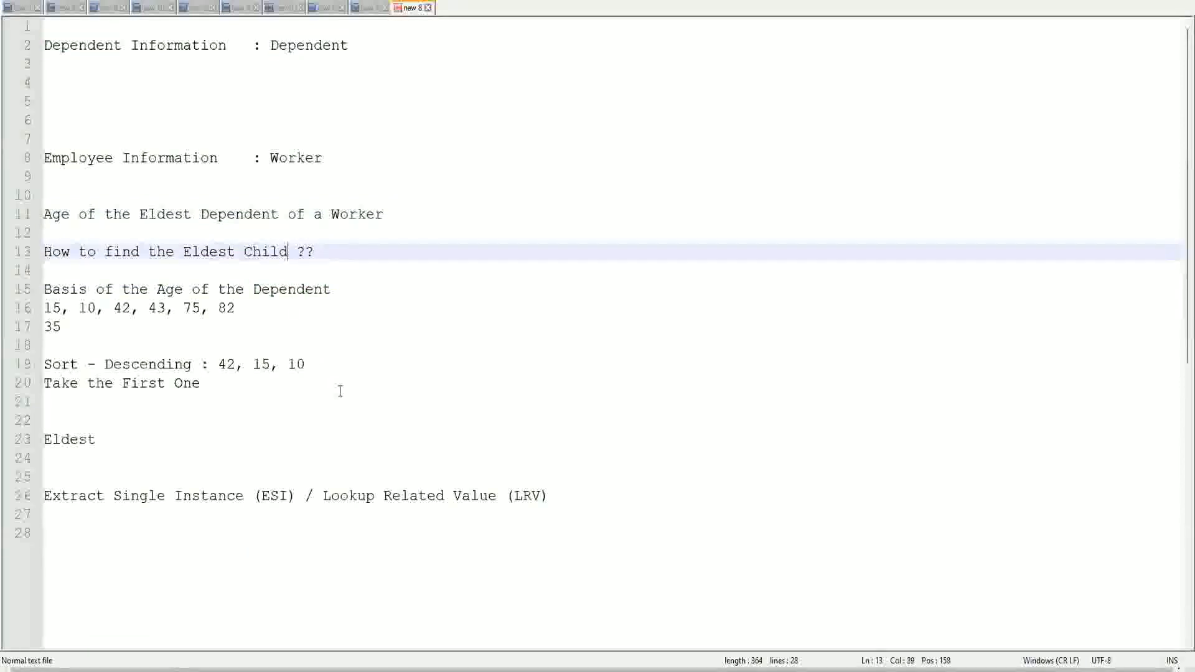
text(as a)
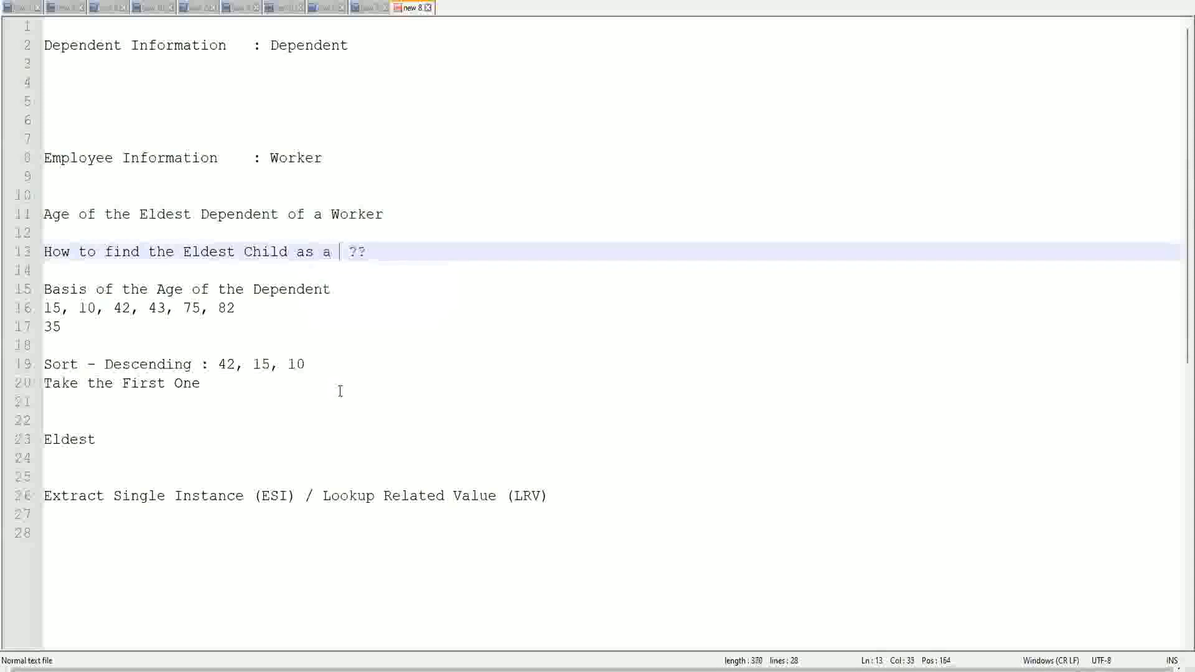
key(BackSpace)
key(BackSpace)
key(BackSpace)
key(BackSpace)
key(BackSpace)
key(BackSpace)
key(BackSpace)
key(BackSpace)
key(BackSpace)
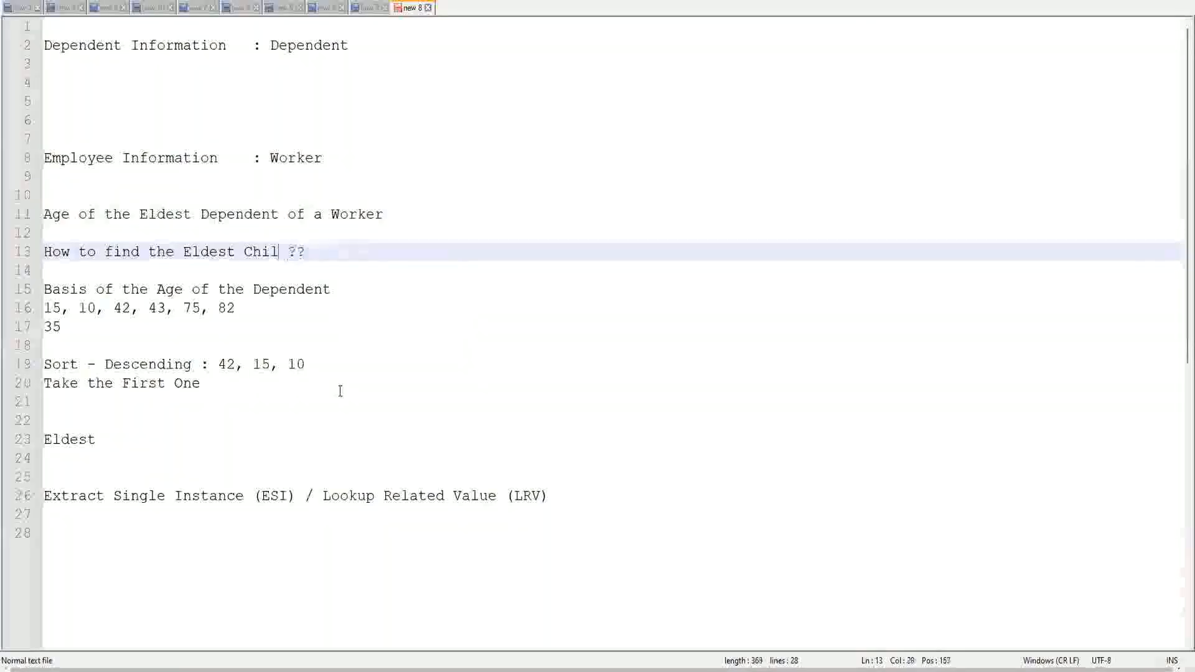
text(Dependent )
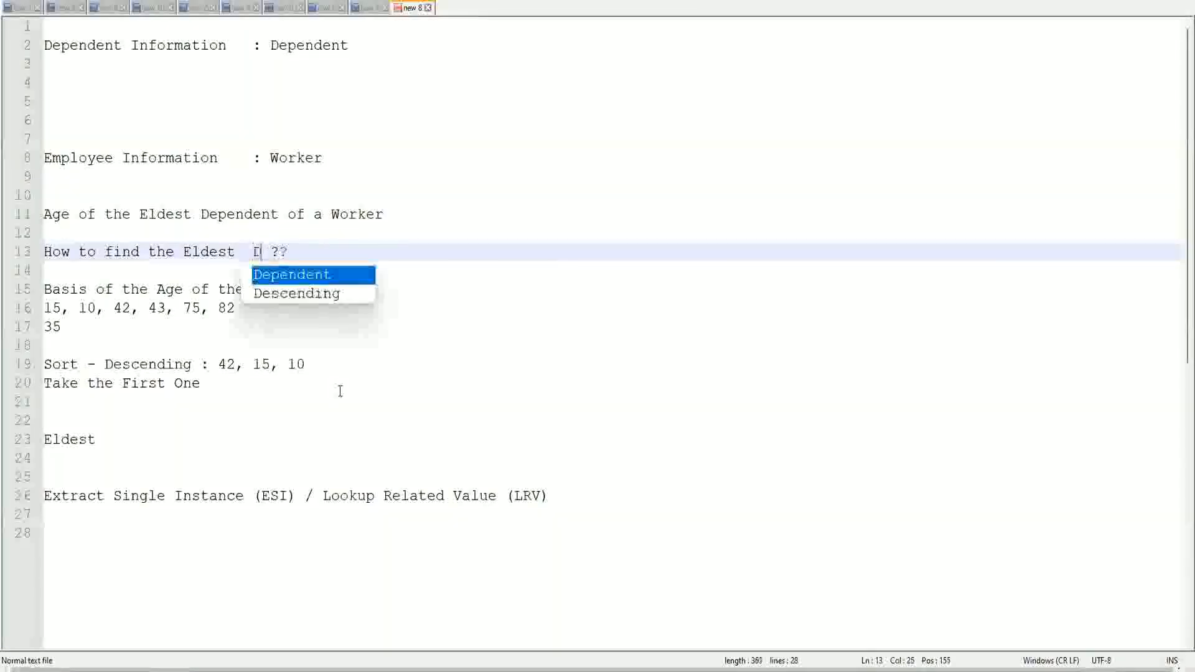
text(Child)
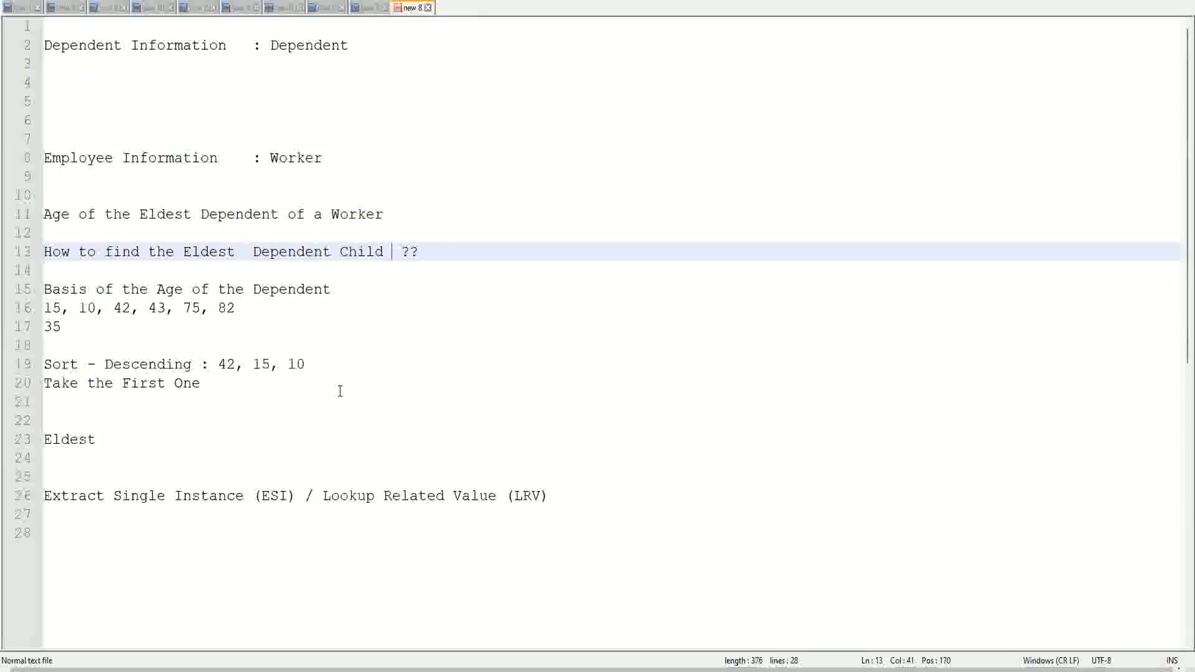
click(246, 256)
key(Delete)
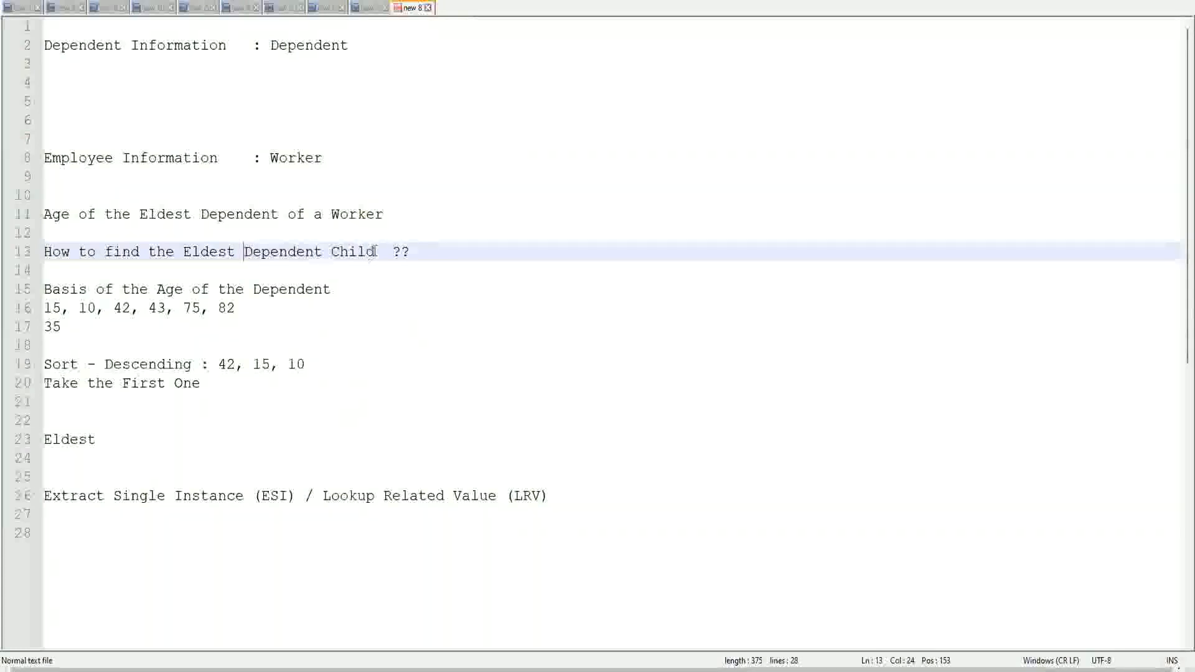
drag(246, 252, 376, 252)
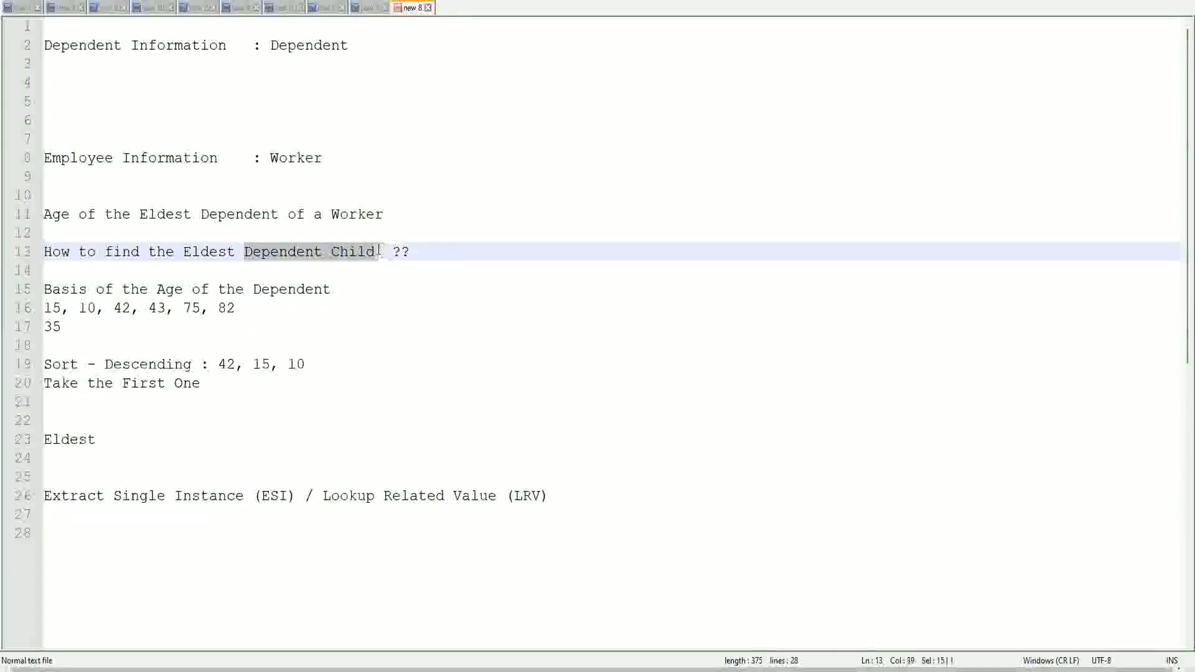
click(307, 253)
click(357, 254)
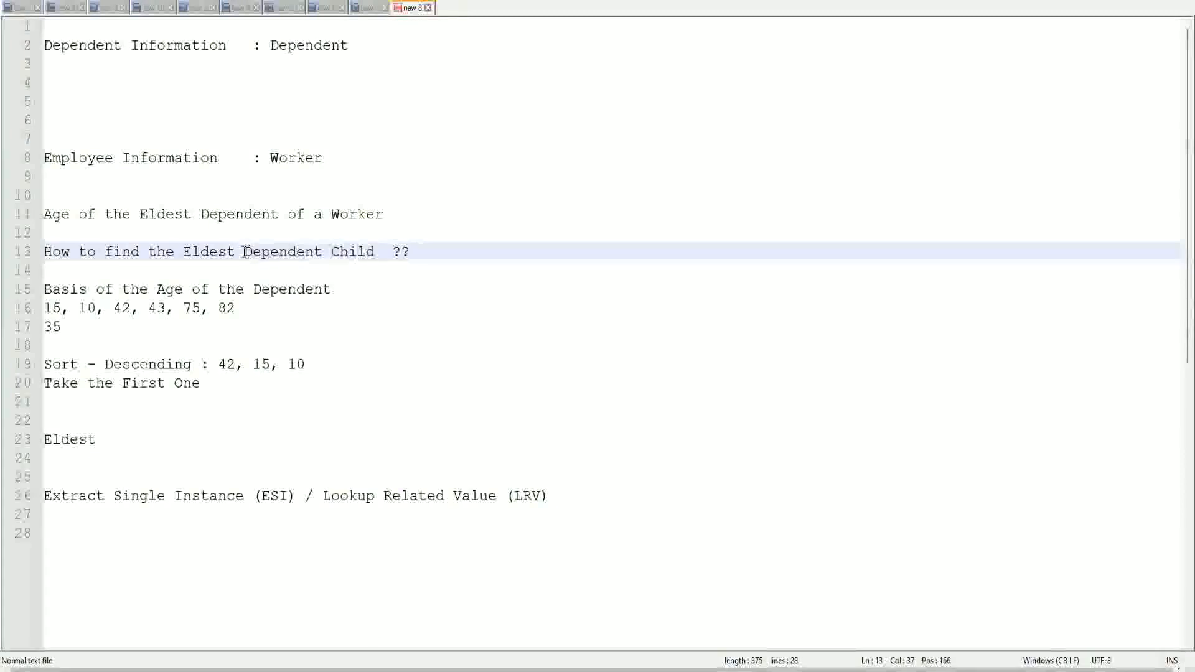
drag(243, 252, 374, 257)
click(365, 253)
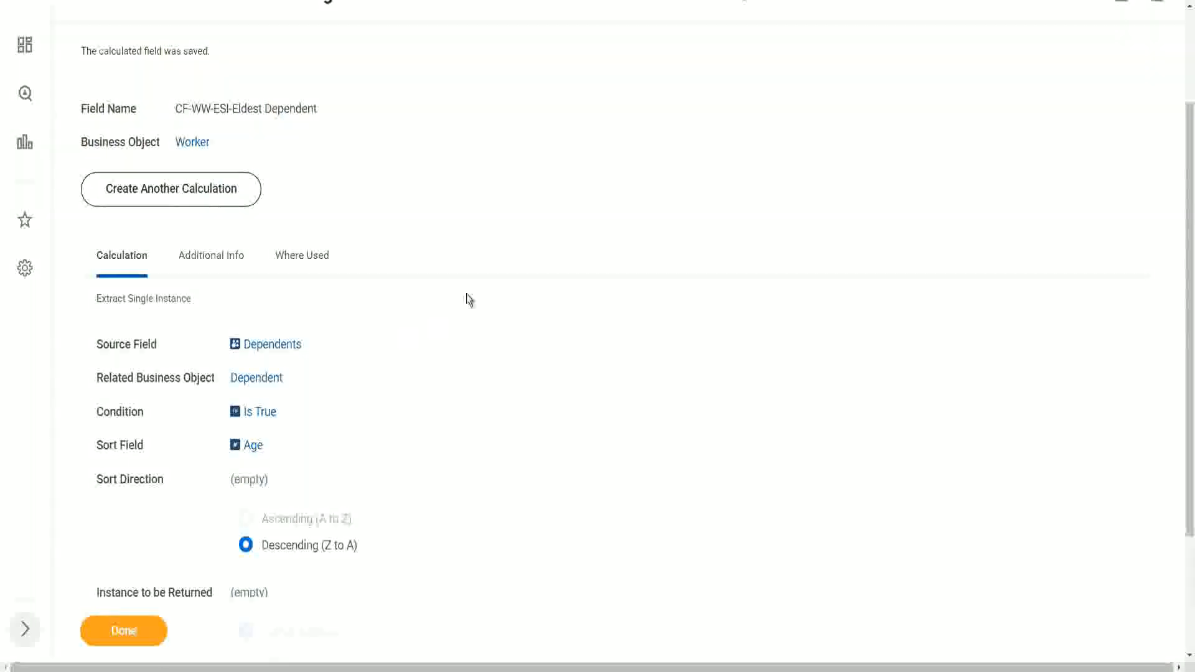
- Edit the saved calculated field in Workday and rename it CF-WW-ESI-Eldest Dependent Child
scroll(469, 300, up, 3)
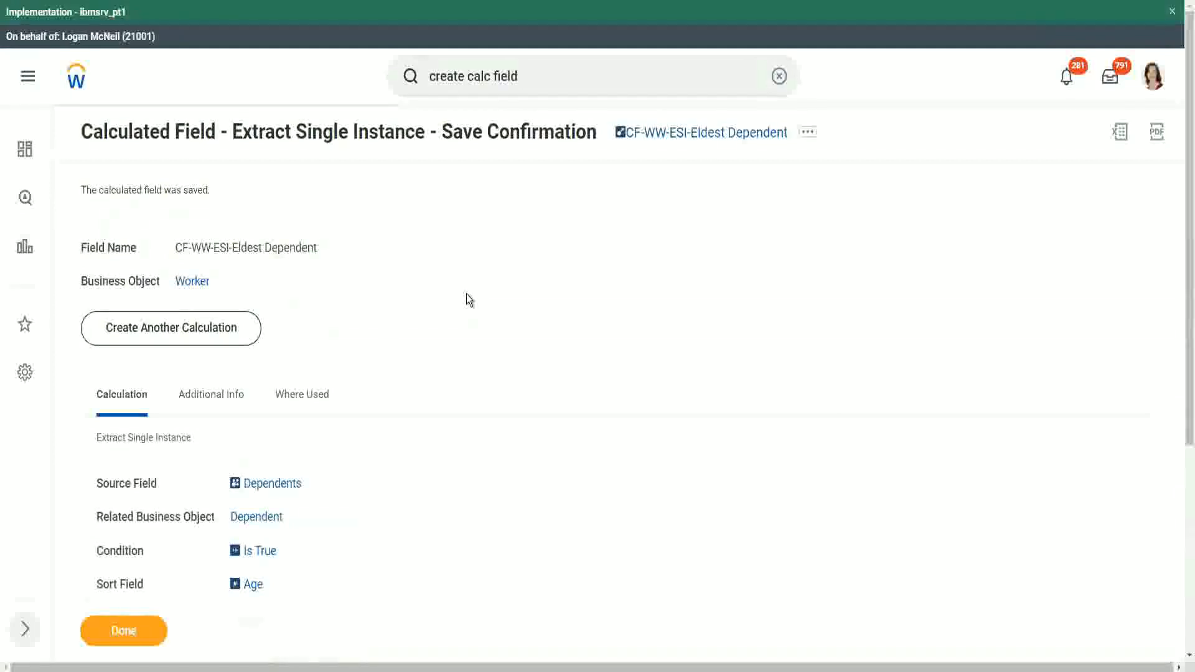
scroll(470, 301, down, 3)
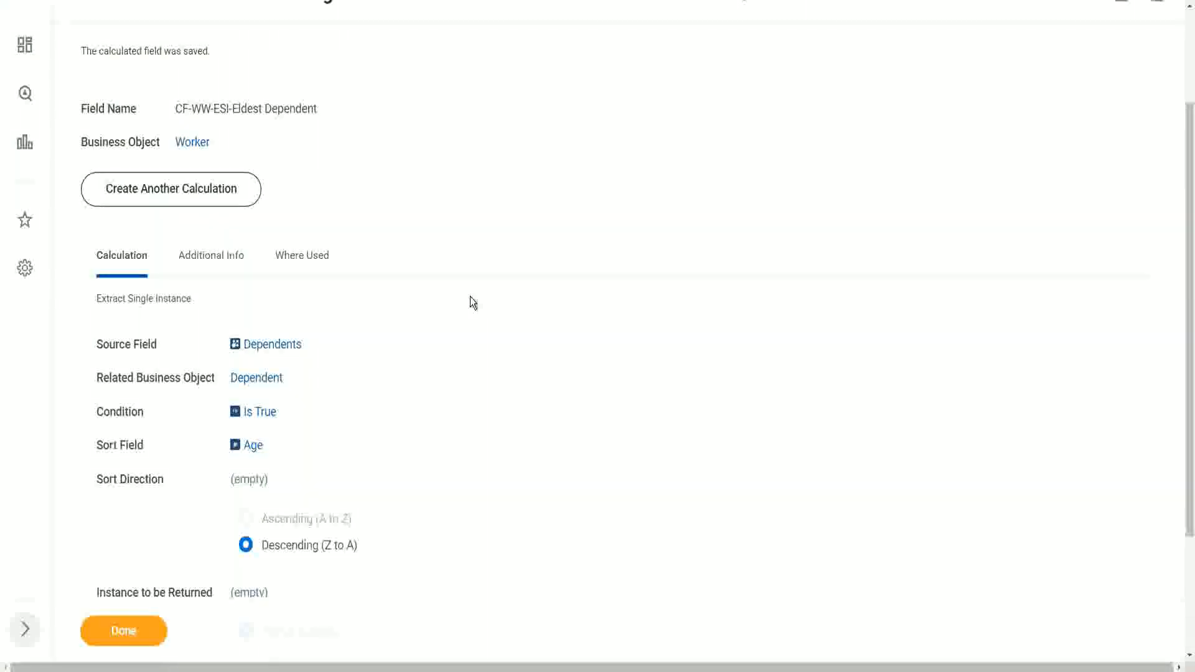
scroll(473, 303, up, 2)
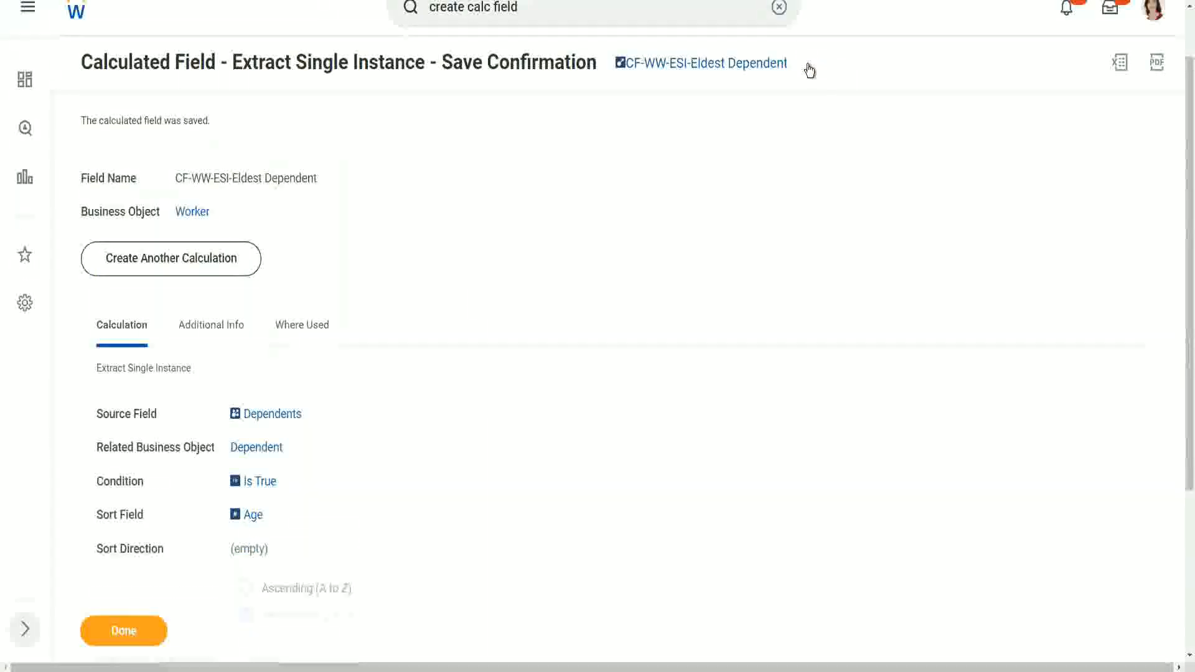
click(808, 67)
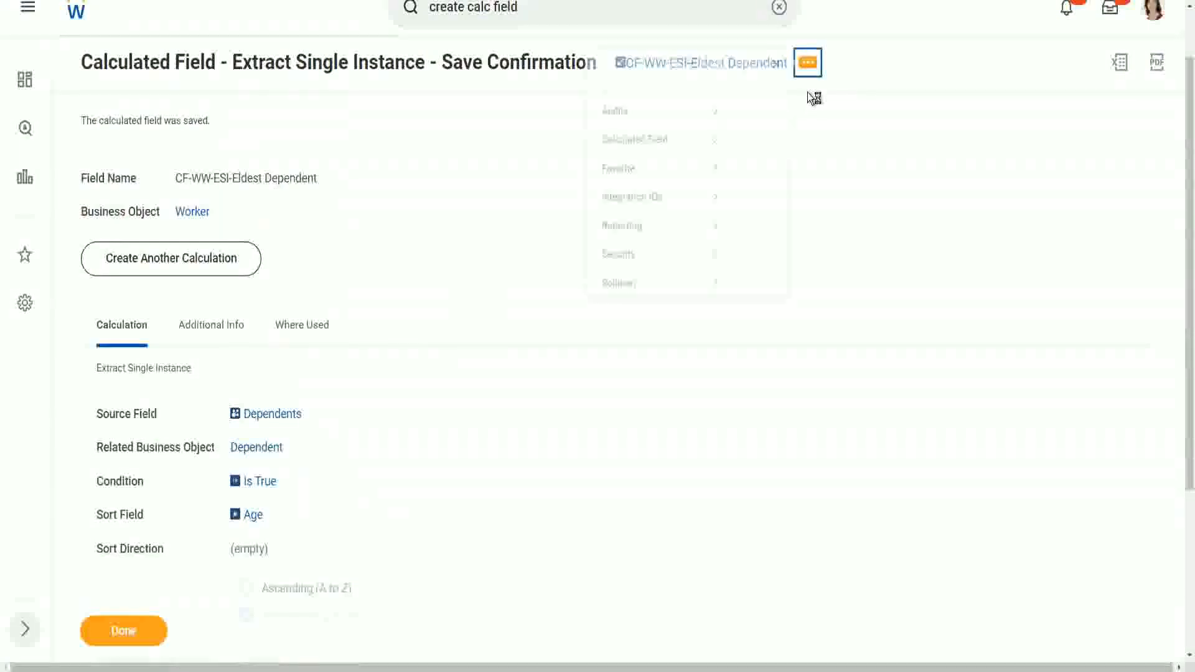
mouse_move(641, 144)
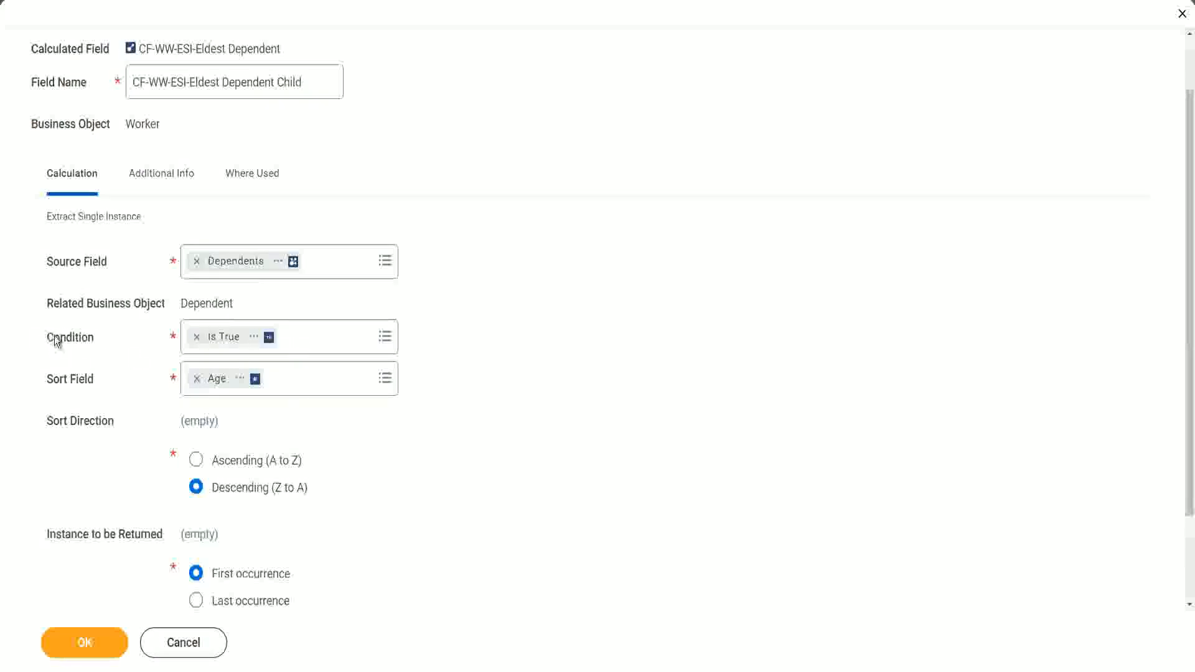
- Open the condition of the Eldest Dependent Child calculation for selection
click(109, 337)
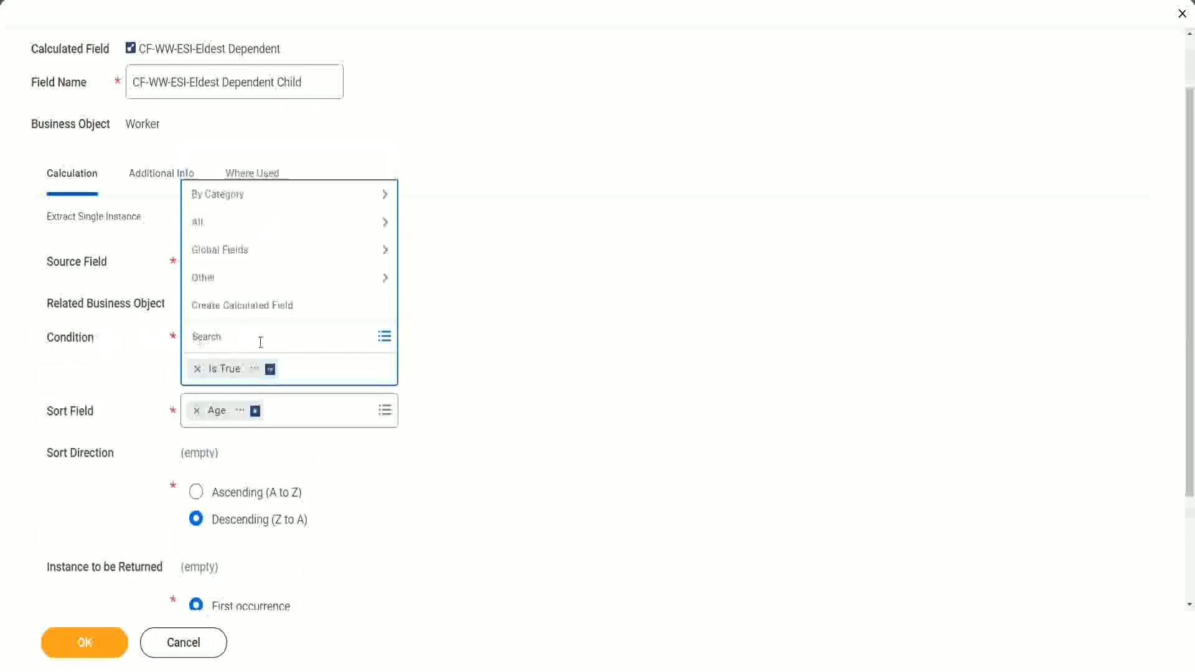